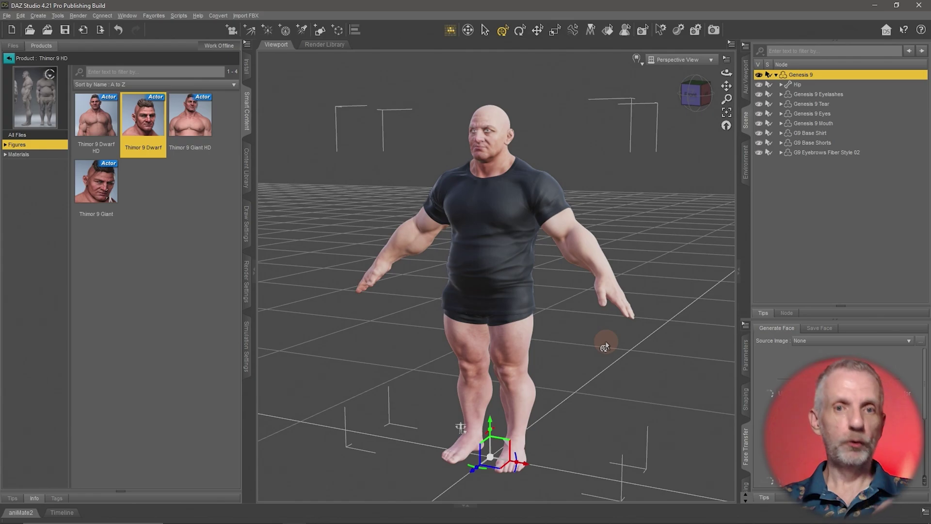
Step: Set the viewport DrawStyle to Texture Shaded and orbit to inspect the figure
{"action": "mouse_move", "coordinate": [603, 336]}
{"action": "left_mouse_down"}
{"action": "mouse_move", "coordinate": [557, 327]}
{"action": "mouse_move", "coordinate": [582, 323]}
{"action": "mouse_move", "coordinate": [553, 325]}
{"action": "mouse_move", "coordinate": [591, 336]}
{"action": "left_mouse_up"}
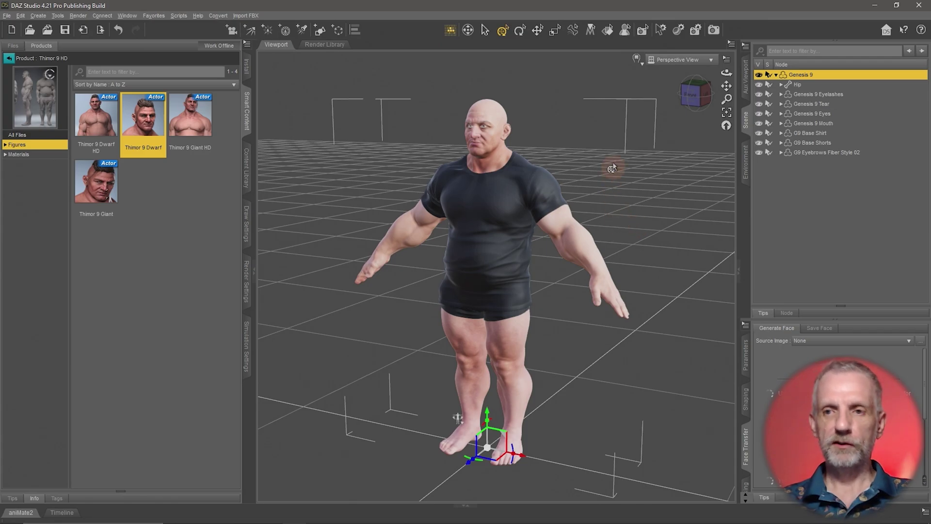
{"action": "left_click", "coordinate": [637, 59]}
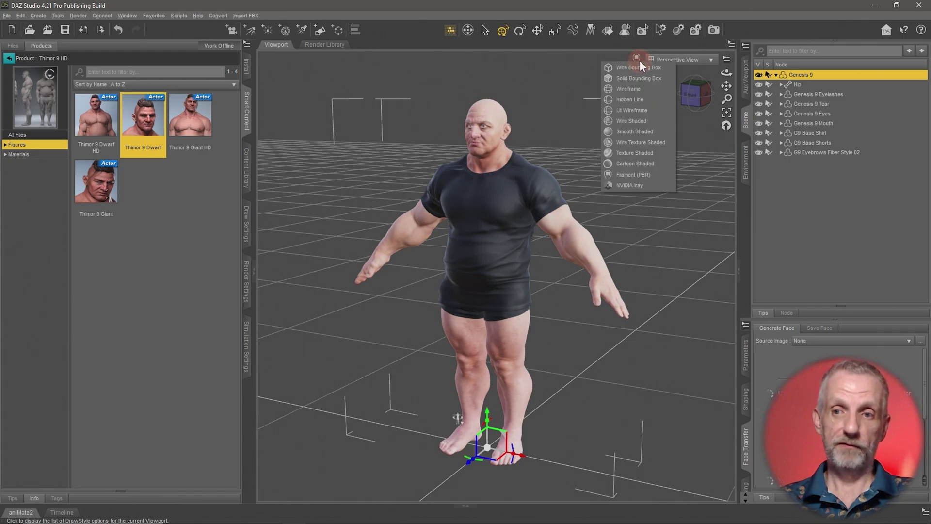
{"action": "left_click", "coordinate": [653, 150]}
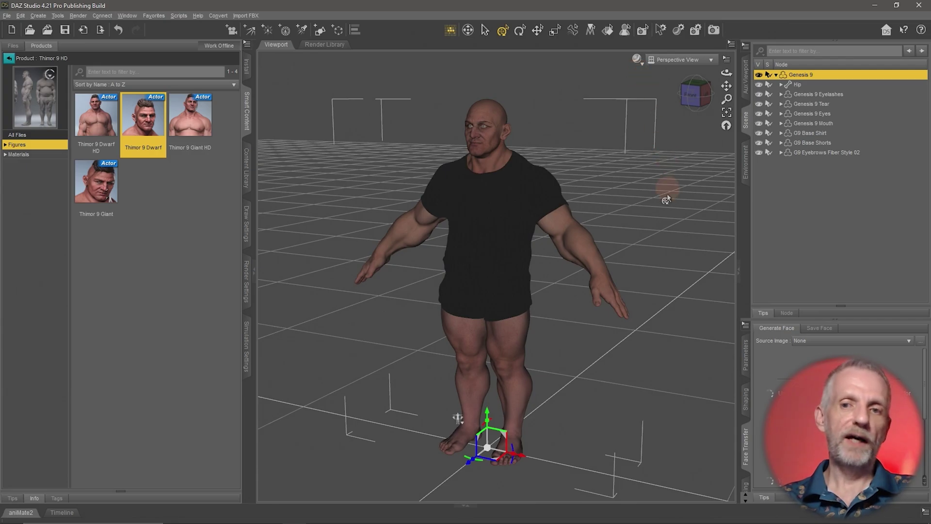
{"action": "left_click_drag", "start_coordinate": [647, 239], "coordinate": [664, 273]}
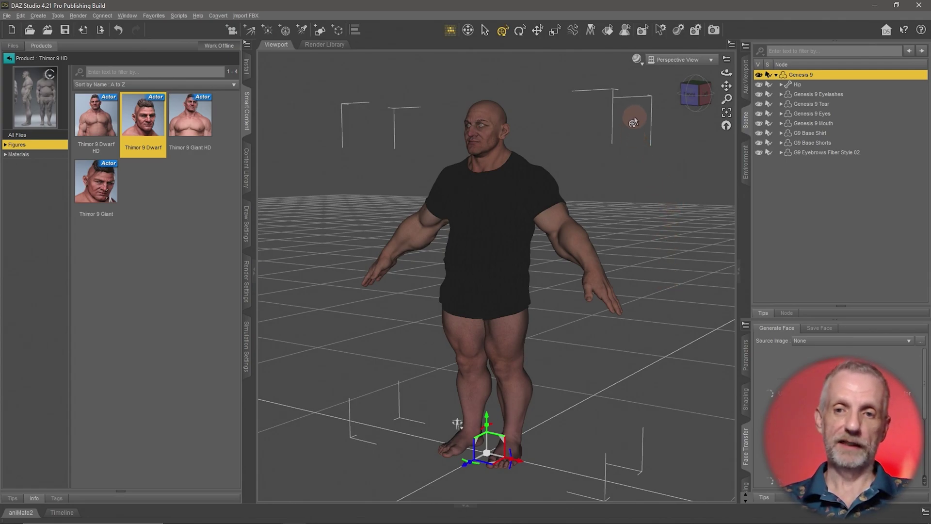
Step: Switch the viewport DrawStyle to Filament (PBR) and orbit to check the shading
{"action": "left_click", "coordinate": [639, 60]}
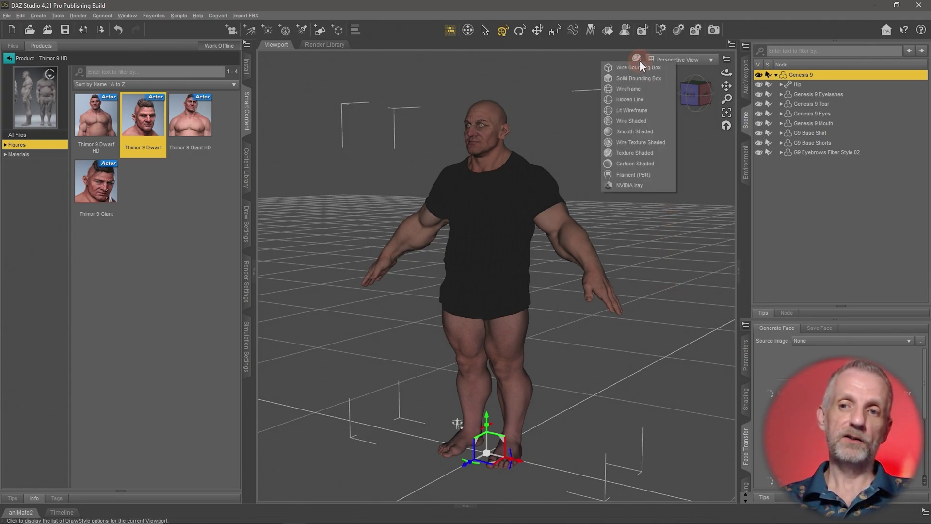
{"action": "left_click", "coordinate": [659, 175]}
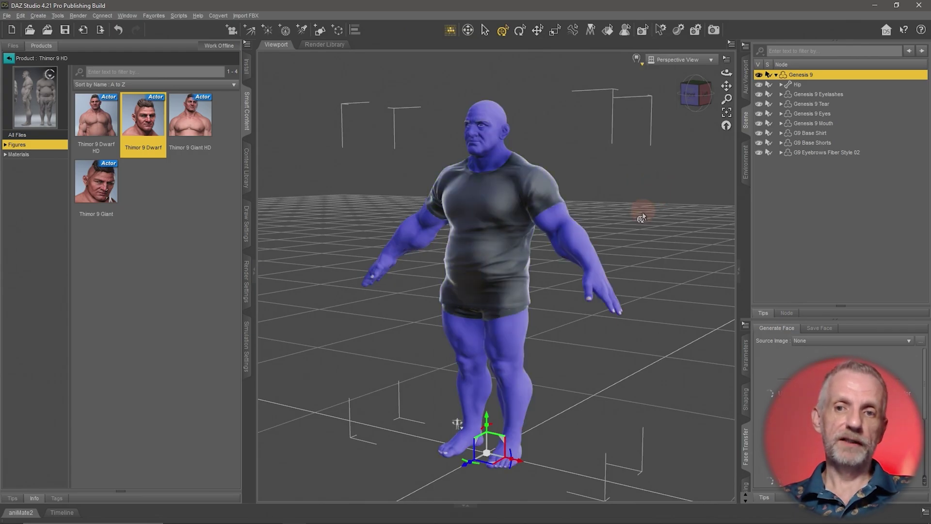
{"action": "left_click_drag", "start_coordinate": [574, 270], "coordinate": [572, 293], "text": "alt"}
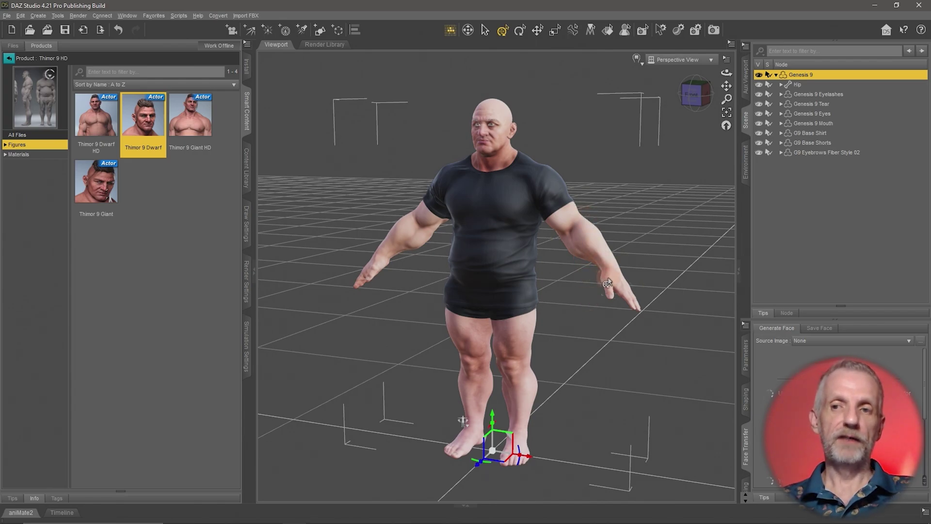
{"action": "left_click", "coordinate": [36, 18]}
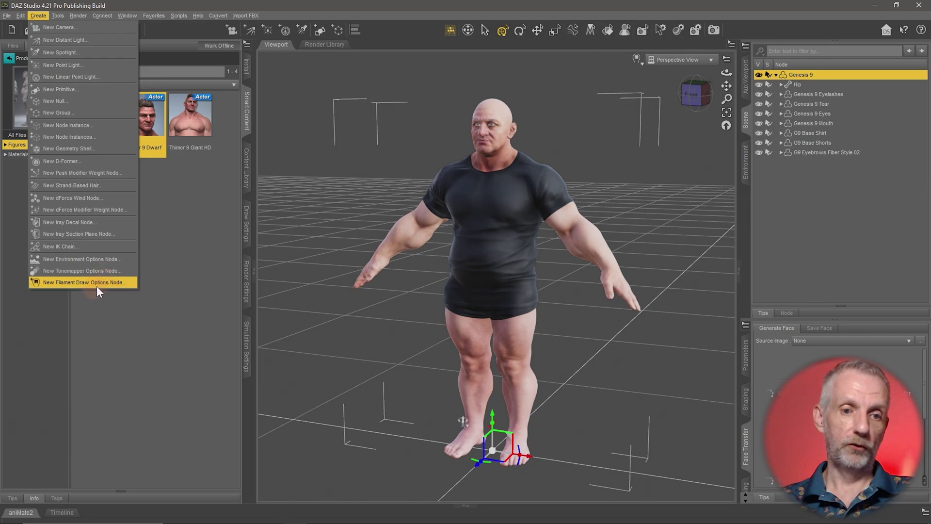
Step: Create a New Filament Draw Options node, keeping Apply Default Settings
{"action": "left_click", "coordinate": [110, 283]}
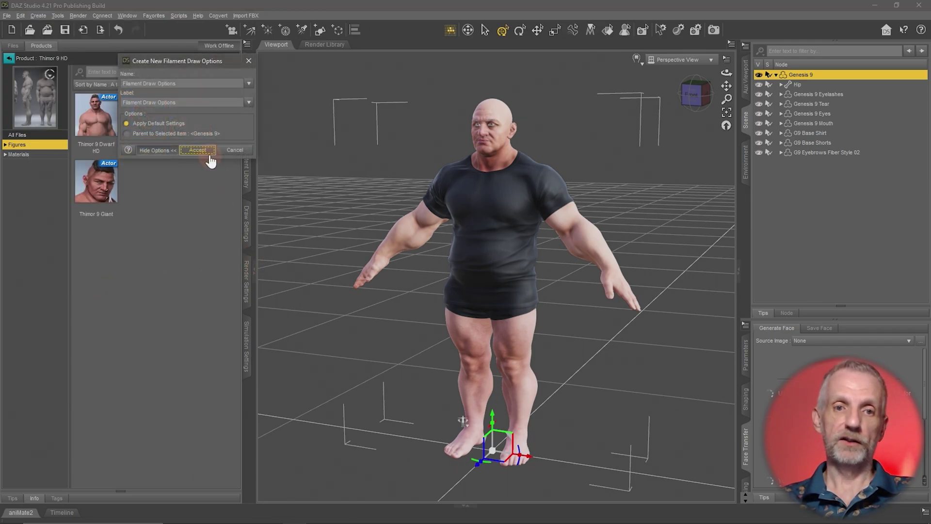
{"action": "left_click", "coordinate": [198, 150]}
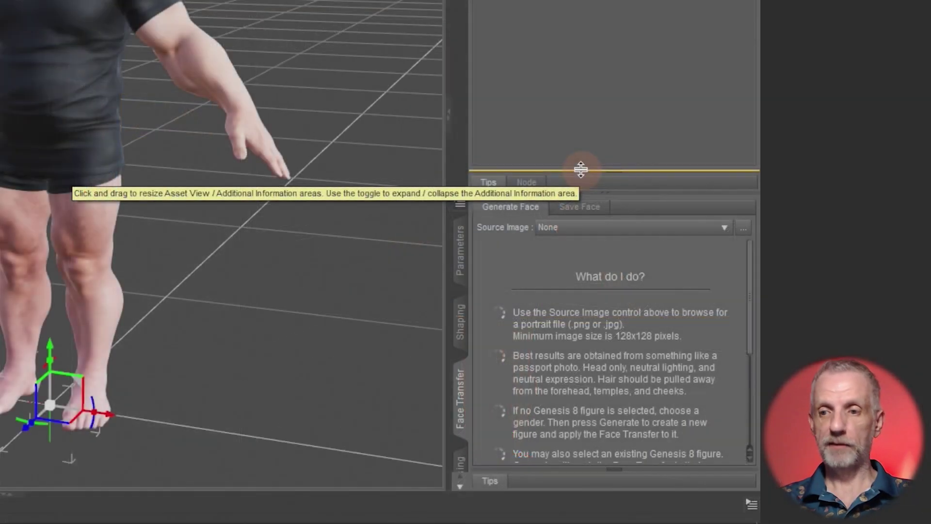
Step: Show the Filament node's Environment parameters and drag Environment Intensity Scale to preview the lighting
{"action": "left_click", "coordinate": [460, 263]}
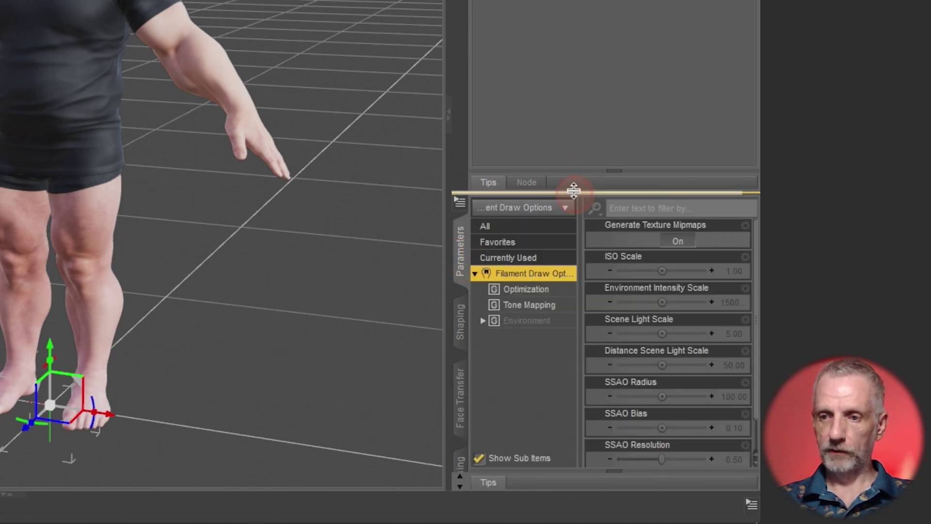
{"action": "left_click_drag", "start_coordinate": [575, 192], "coordinate": [557, 95]}
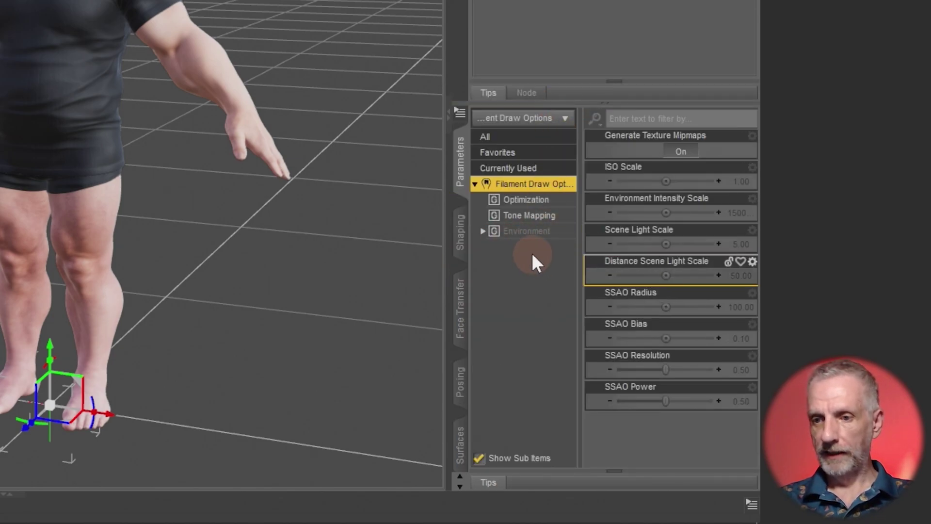
{"action": "left_click", "coordinate": [533, 232]}
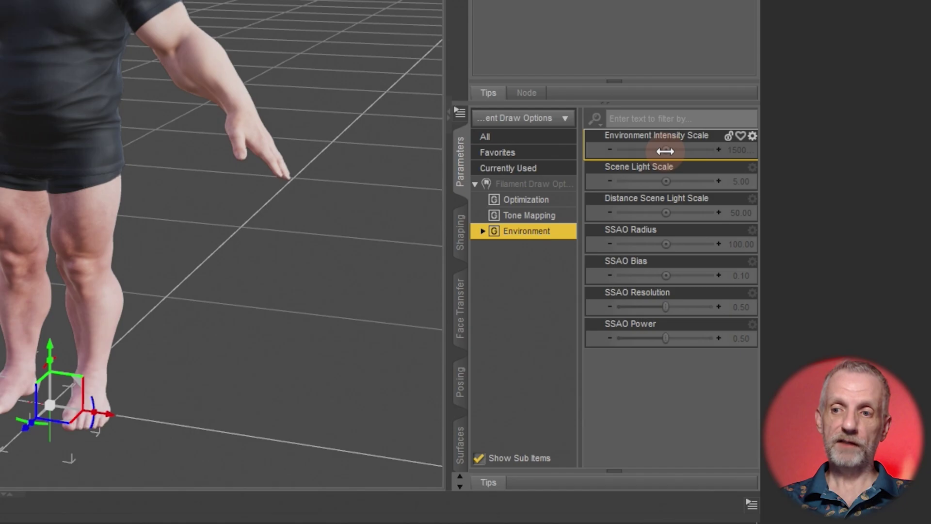
{"action": "left_click_drag", "start_coordinate": [666, 150], "coordinate": [655, 150]}
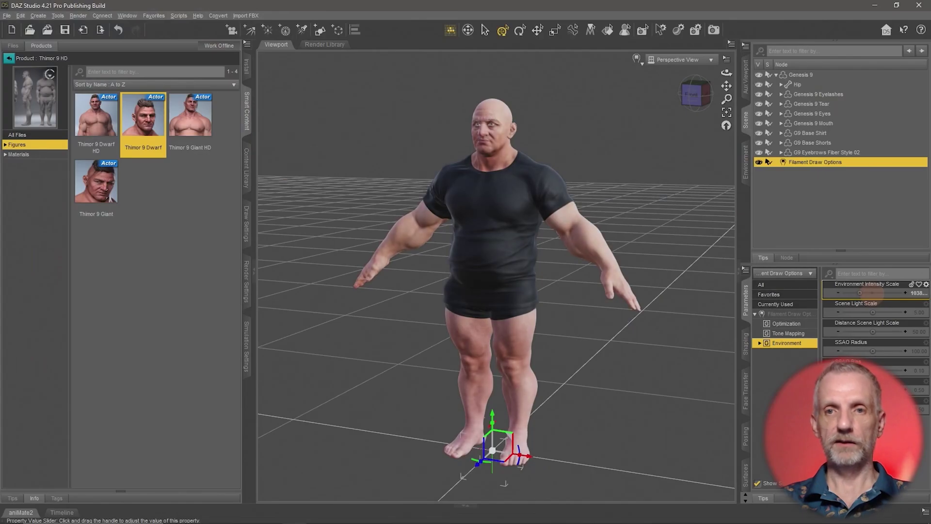
{"action": "mouse_move", "coordinate": [863, 293]}
{"action": "left_mouse_down"}
{"action": "mouse_move", "coordinate": [881, 295]}
{"action": "mouse_move", "coordinate": [858, 293]}
{"action": "mouse_move", "coordinate": [869, 293]}
{"action": "left_mouse_up"}
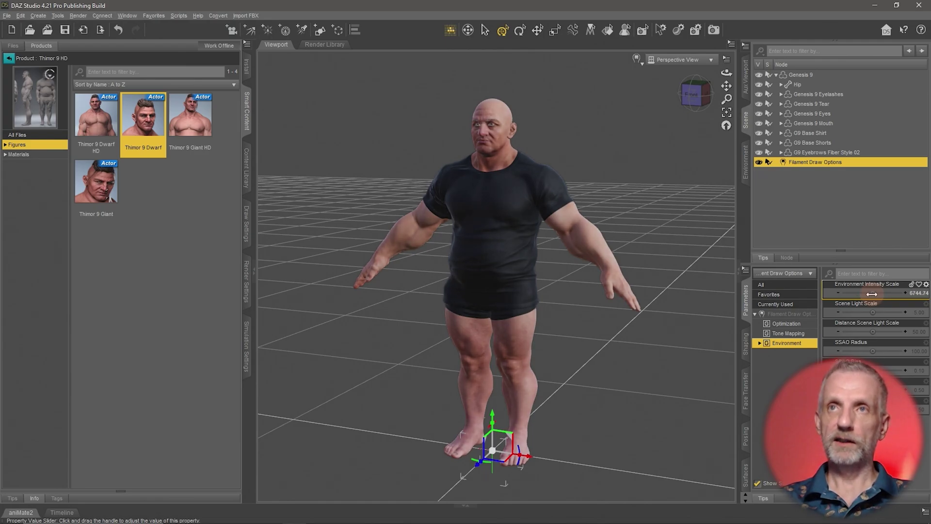
Step: Enter 6000 as the Environment Intensity Scale, then drag it further and orbit slightly
{"action": "left_click", "coordinate": [919, 293]}
{"action": "type", "text": "60"}
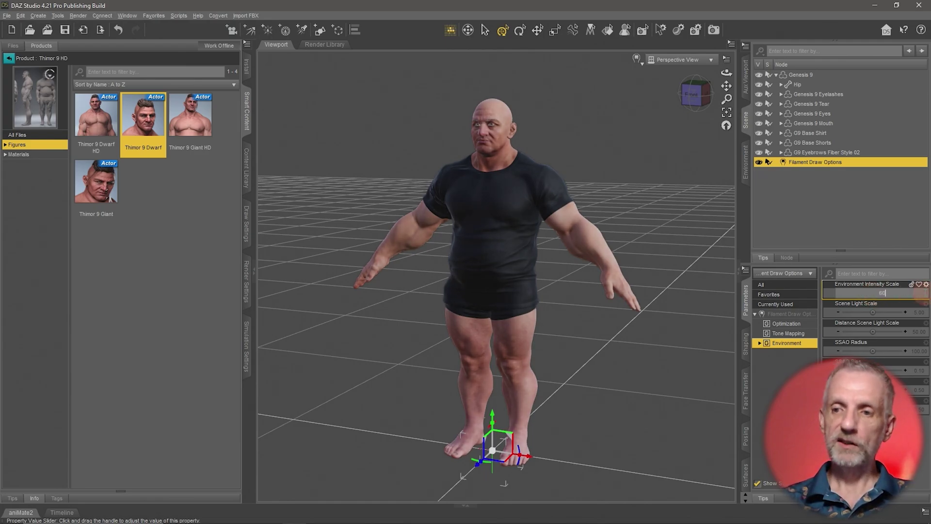
{"action": "type", "text": "00"}
{"action": "key", "text": "Return"}
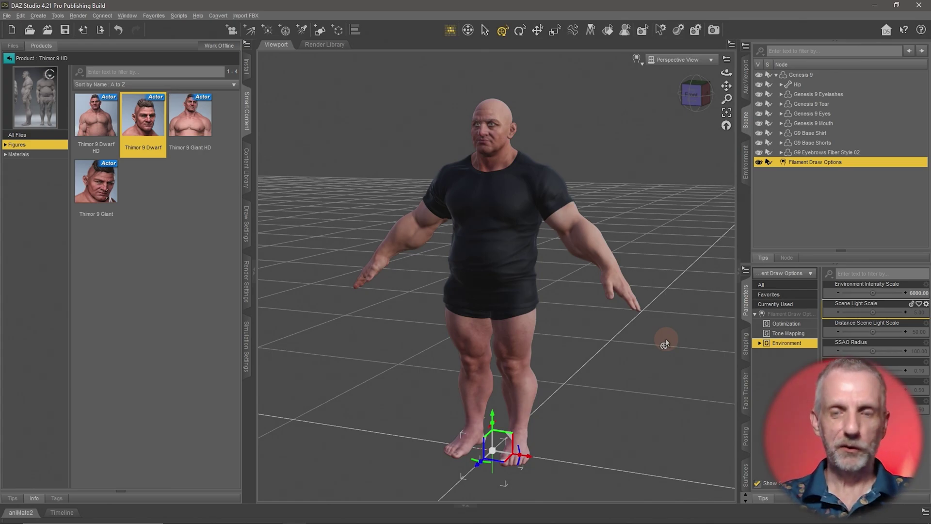
{"action": "left_click_drag", "start_coordinate": [873, 293], "coordinate": [884, 293]}
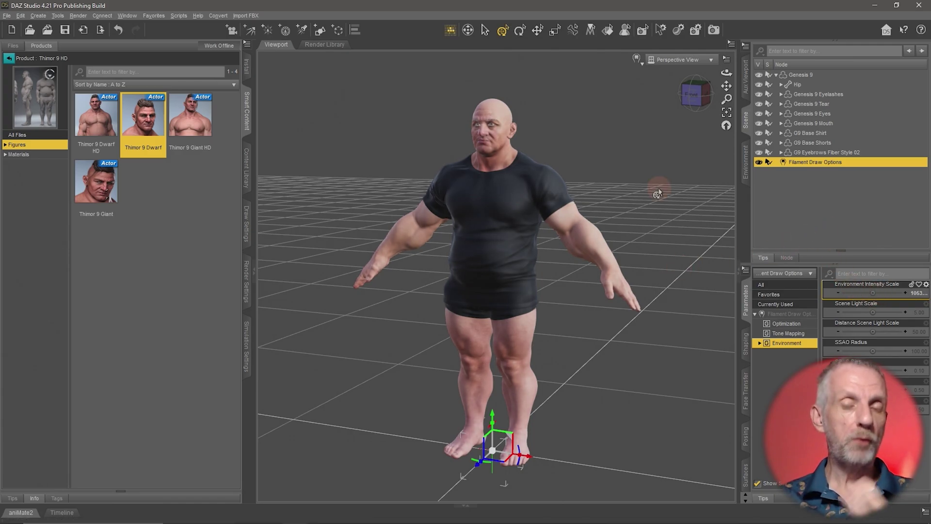
{"action": "mouse_move", "coordinate": [657, 192]}
{"action": "left_mouse_down"}
{"action": "mouse_move", "coordinate": [652, 211]}
{"action": "mouse_move", "coordinate": [695, 176]}
{"action": "left_mouse_up"}
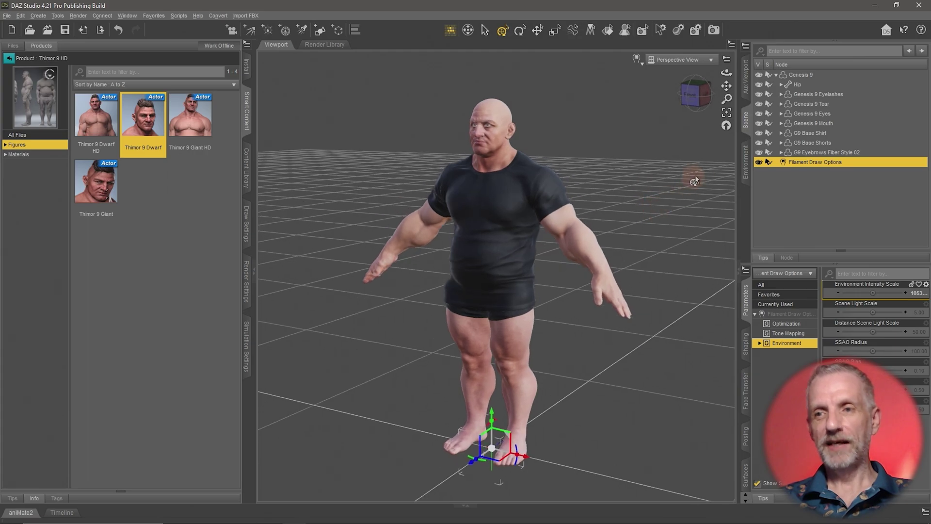
Step: Collapse and re-expand Genesis 9 in the Scene pane, orbit closer, and select Genesis 9
{"action": "left_click", "coordinate": [776, 74]}
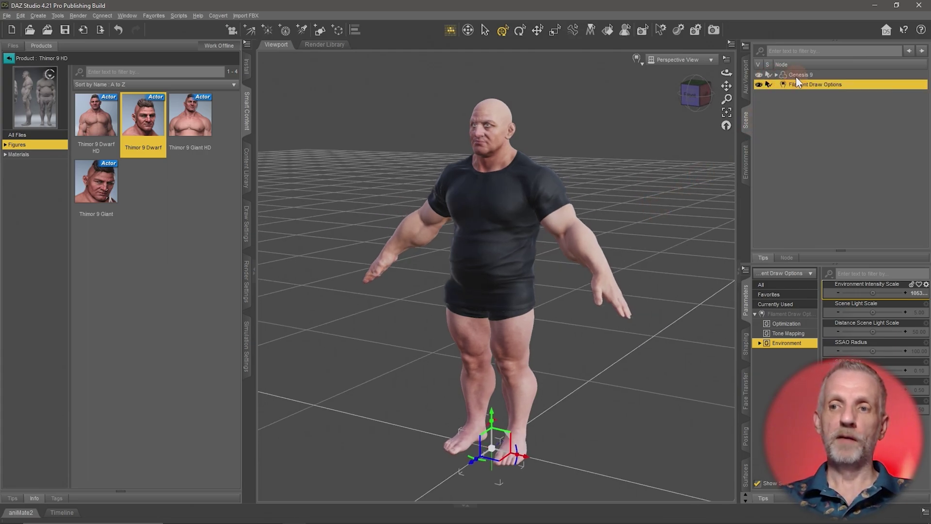
{"action": "left_click", "coordinate": [776, 74]}
{"action": "mouse_move", "coordinate": [653, 189]}
{"action": "left_mouse_down"}
{"action": "mouse_move", "coordinate": [631, 203]}
{"action": "mouse_move", "coordinate": [518, 227]}
{"action": "left_mouse_up"}
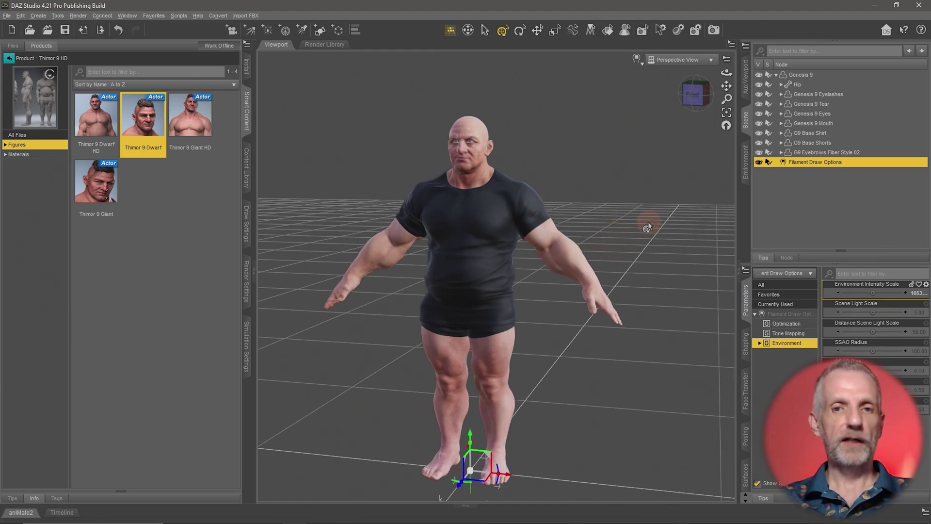
{"action": "left_click", "coordinate": [809, 75]}
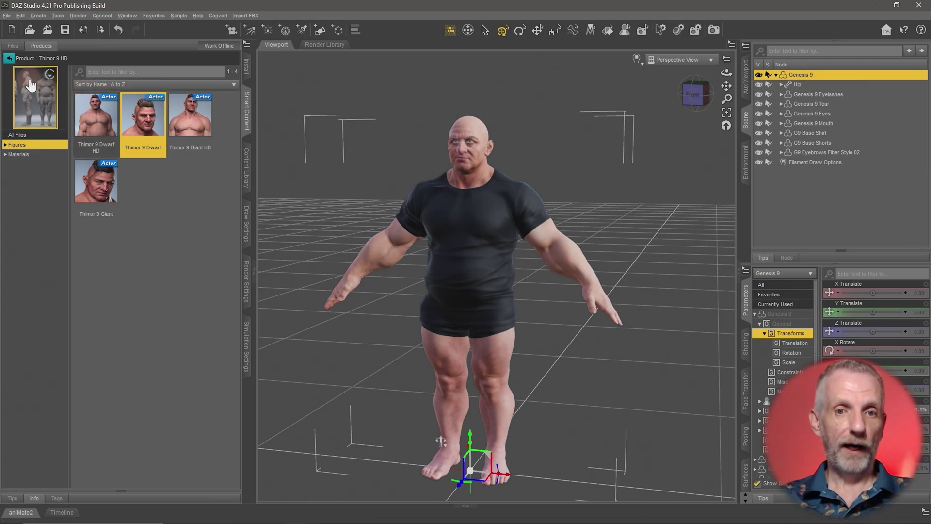
Step: Open the Wardrobe products and untick Filter By Context to list all 450 products
{"action": "left_click", "coordinate": [9, 58]}
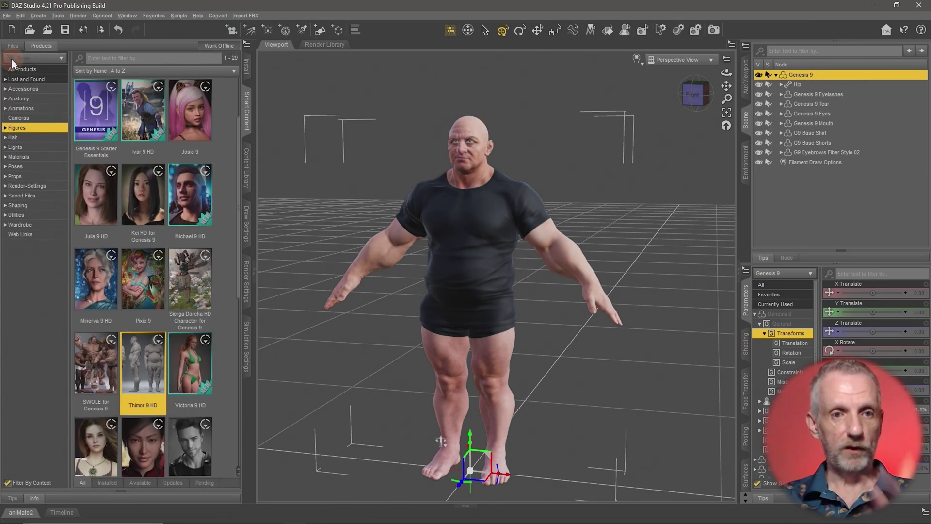
{"action": "left_click", "coordinate": [36, 226]}
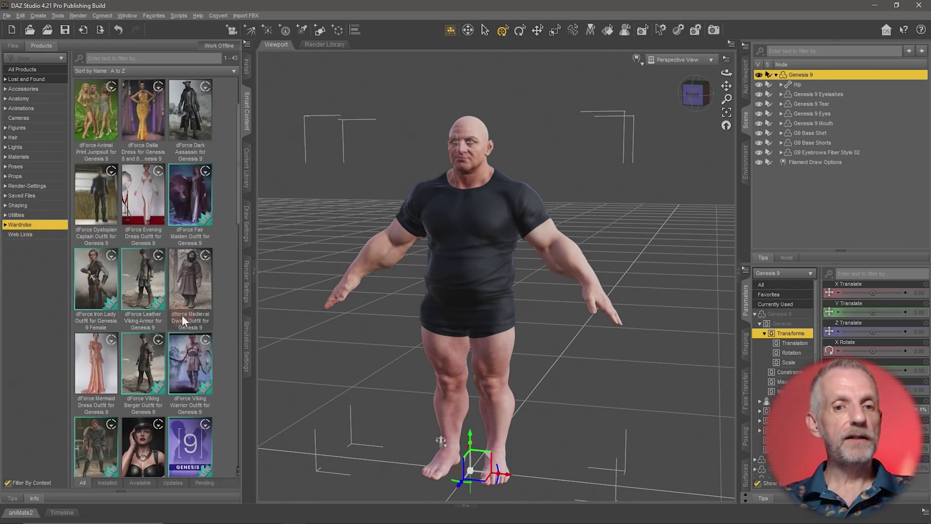
{"action": "mouse_move", "coordinate": [182, 316]}
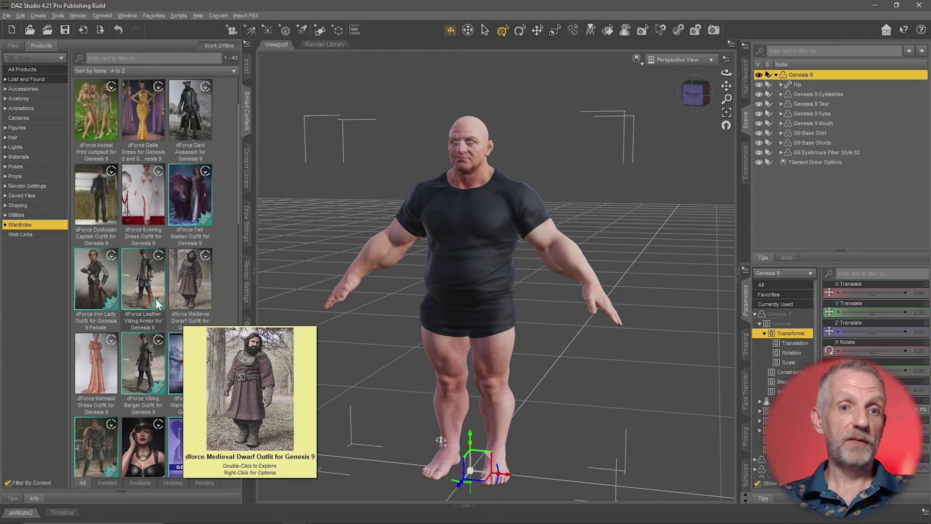
{"action": "mouse_move", "coordinate": [157, 304]}
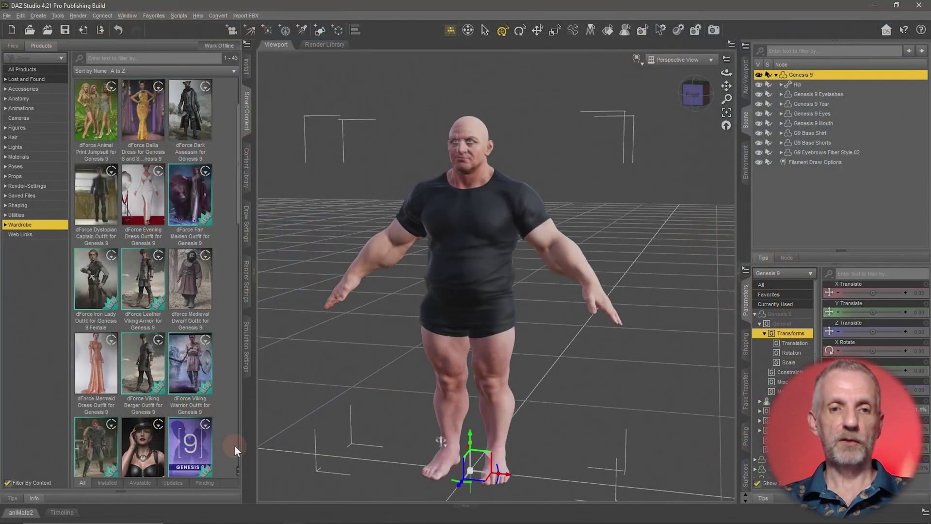
{"action": "left_click", "coordinate": [8, 484]}
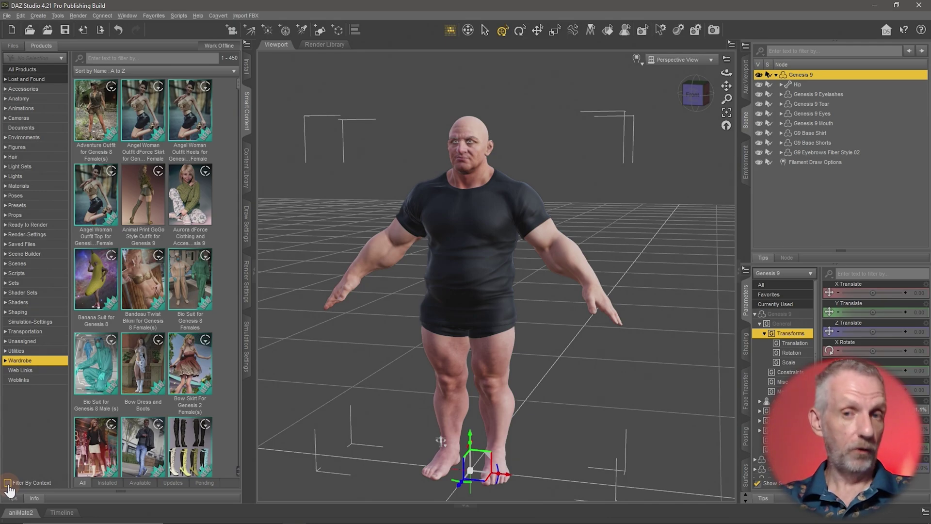
Step: Re-tick Filter By Context, select Genesis 9, and list its 43 matching Wardrobe products
{"action": "left_click", "coordinate": [7, 483]}
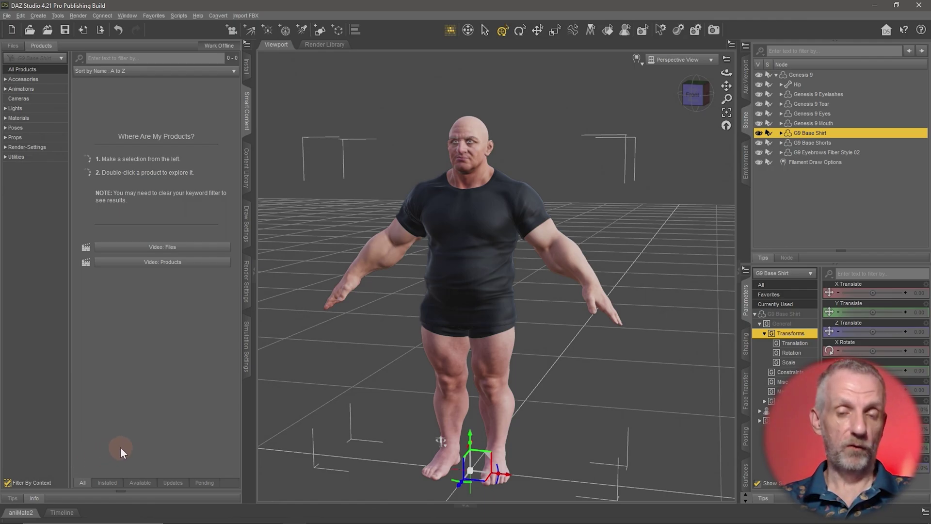
{"action": "left_click", "coordinate": [813, 73]}
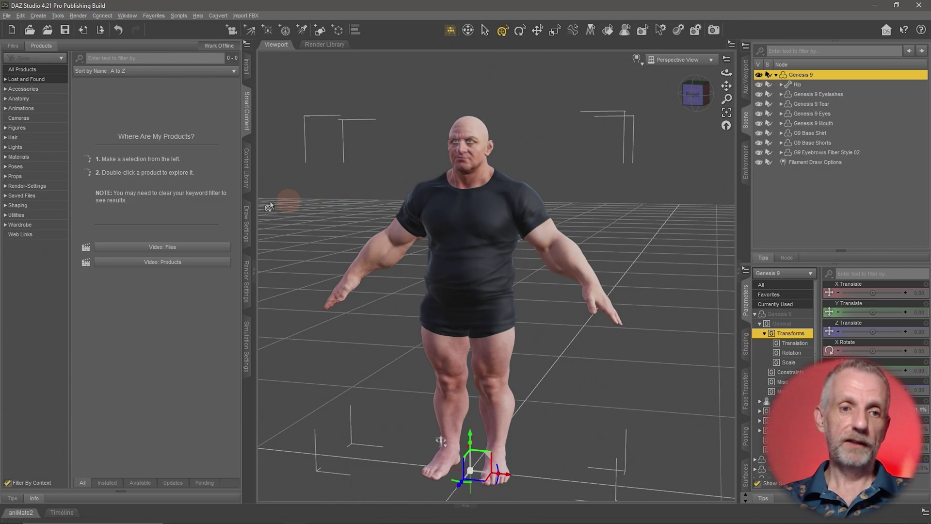
{"action": "left_click", "coordinate": [40, 225]}
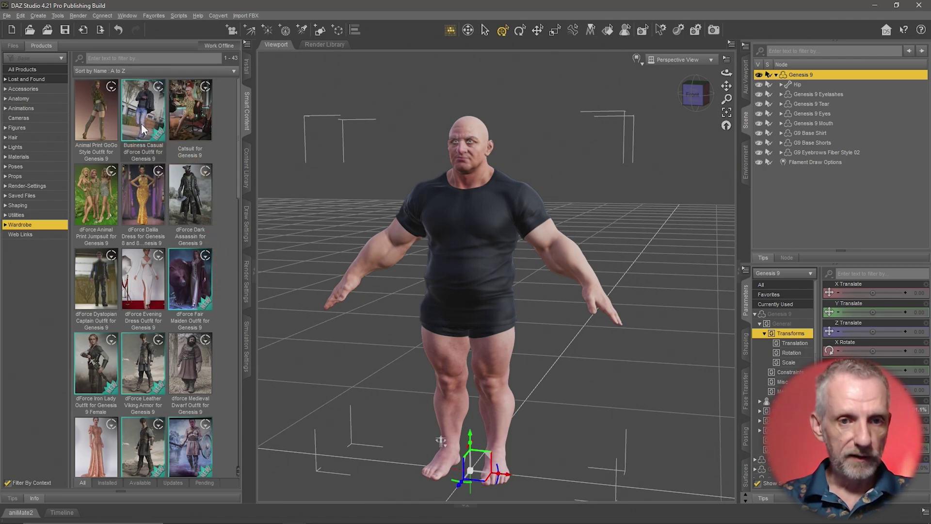
Step: Open the Business Casual dForce Outfit product and load its Business Casual Jacket onto the dwarf
{"action": "mouse_move", "coordinate": [141, 121]}
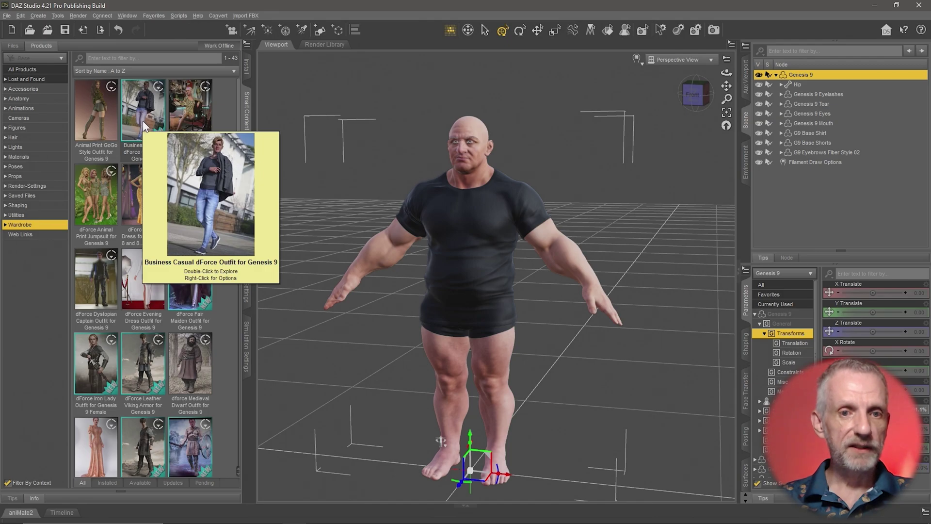
{"action": "double_click", "coordinate": [142, 115]}
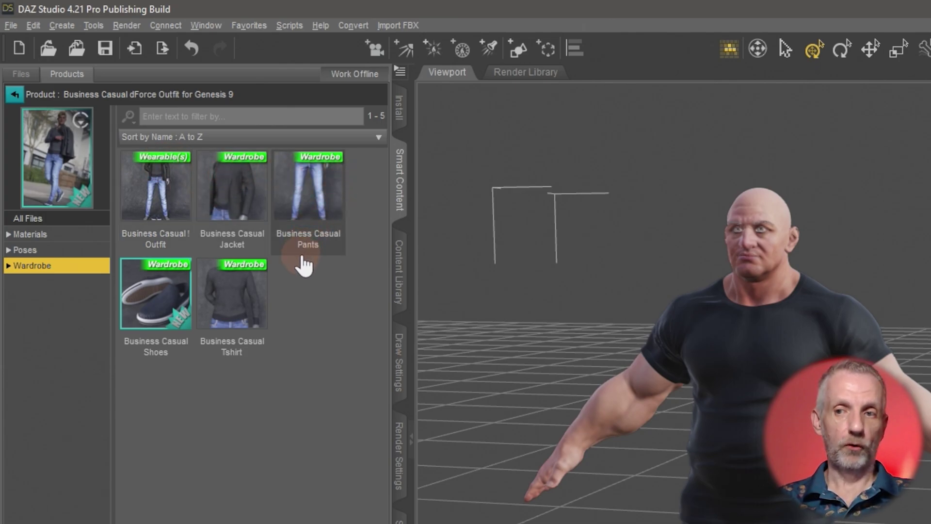
{"action": "left_click", "coordinate": [252, 193]}
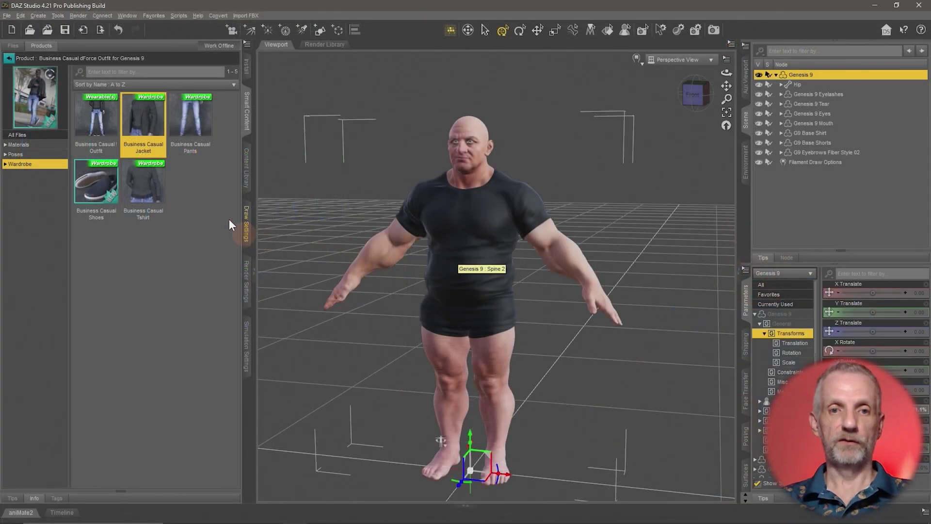
{"action": "mouse_move", "coordinate": [244, 201]}
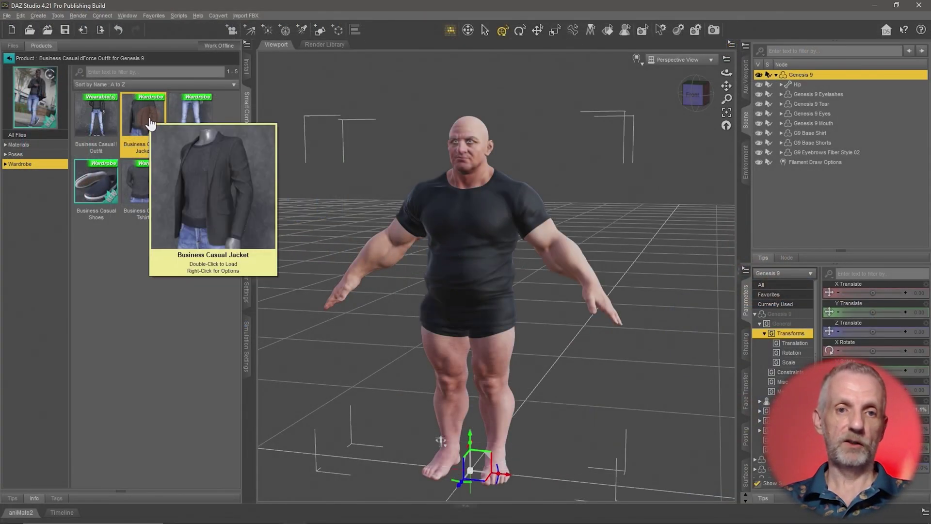
{"action": "double_click", "coordinate": [148, 116]}
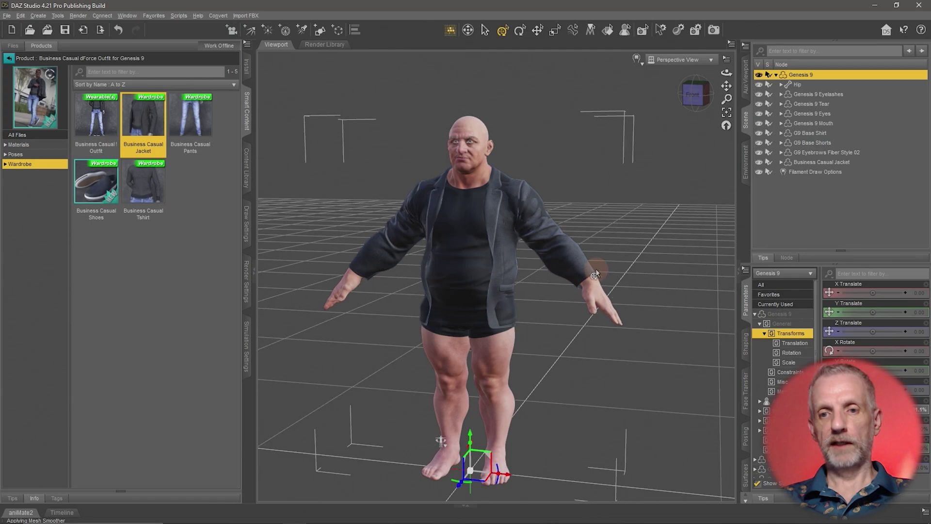
{"action": "left_click_drag", "start_coordinate": [595, 269], "coordinate": [596, 270], "text": "alt"}
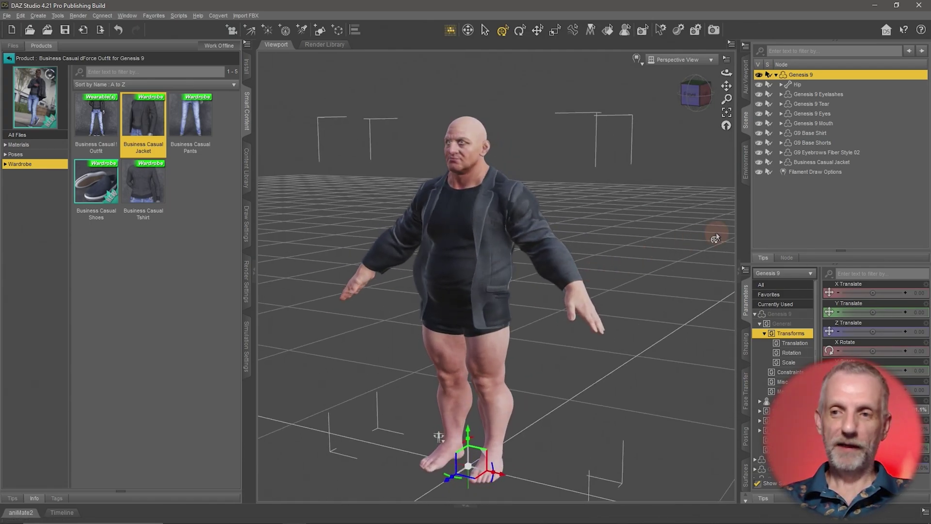
Step: Delete the Business Casual Jacket from the scene and reselect Genesis 9
{"action": "left_click", "coordinate": [846, 162]}
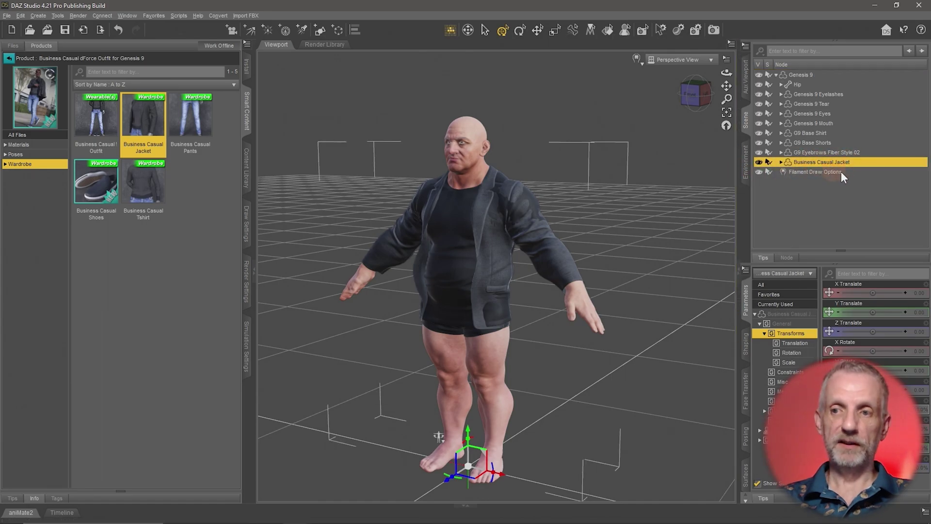
{"action": "key", "text": "Delete"}
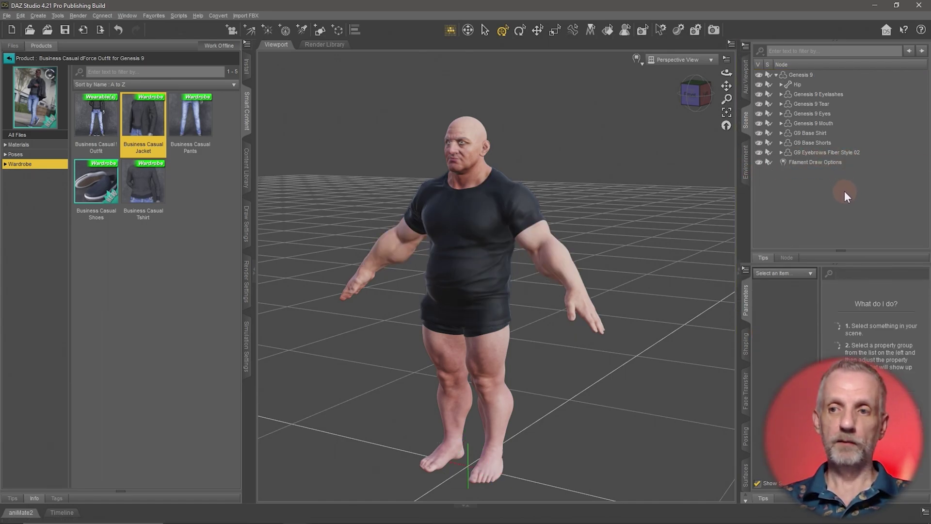
{"action": "left_click", "coordinate": [814, 74]}
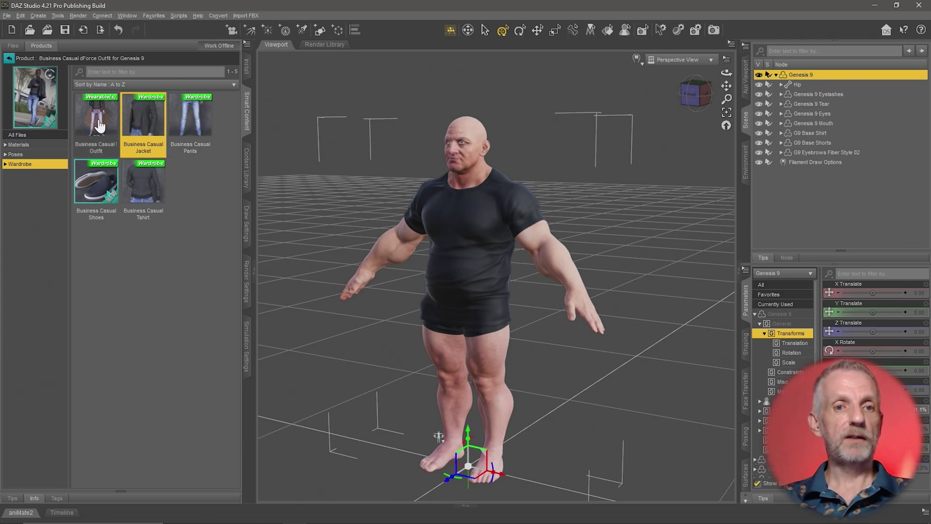
Step: Load the full Business Casual Outfit and zoom to a frontal head-and-chest view to check the fit
{"action": "mouse_move", "coordinate": [104, 123]}
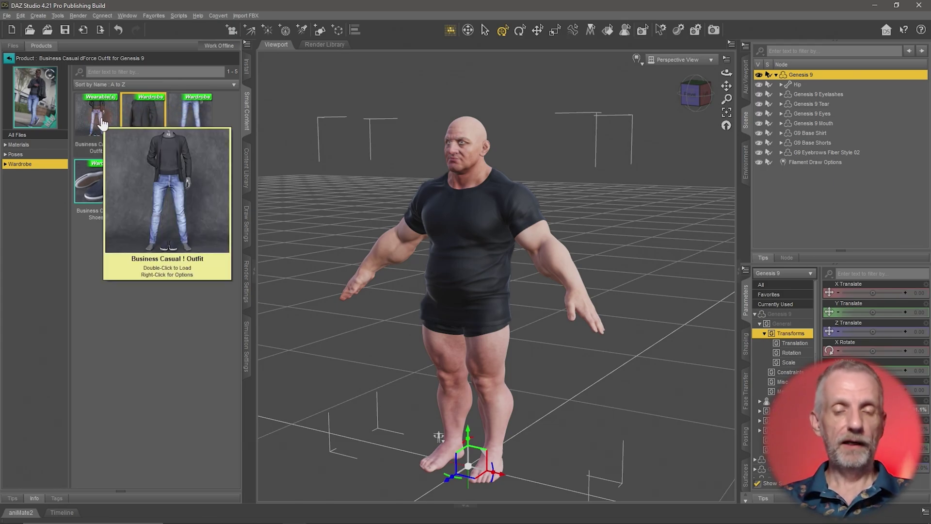
{"action": "double_click", "coordinate": [101, 121]}
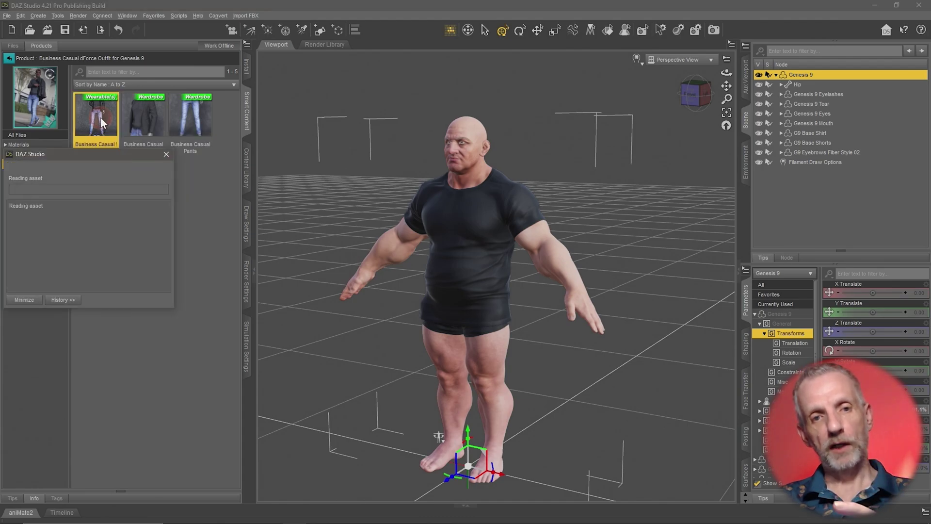
{"action": "left_click_drag", "start_coordinate": [508, 257], "coordinate": [476, 428], "text": "alt"}
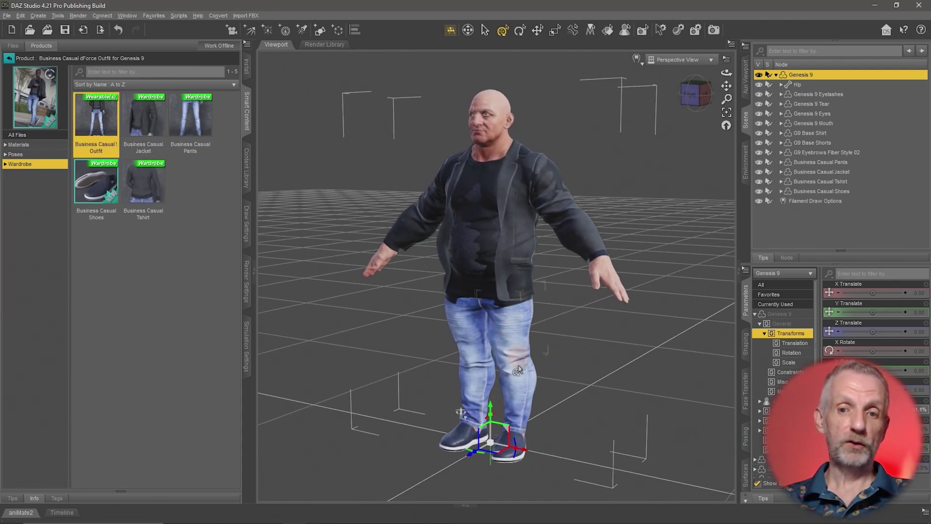
{"action": "scroll", "coordinate": [535, 322], "scroll_direction": "up", "scroll_amount": 5}
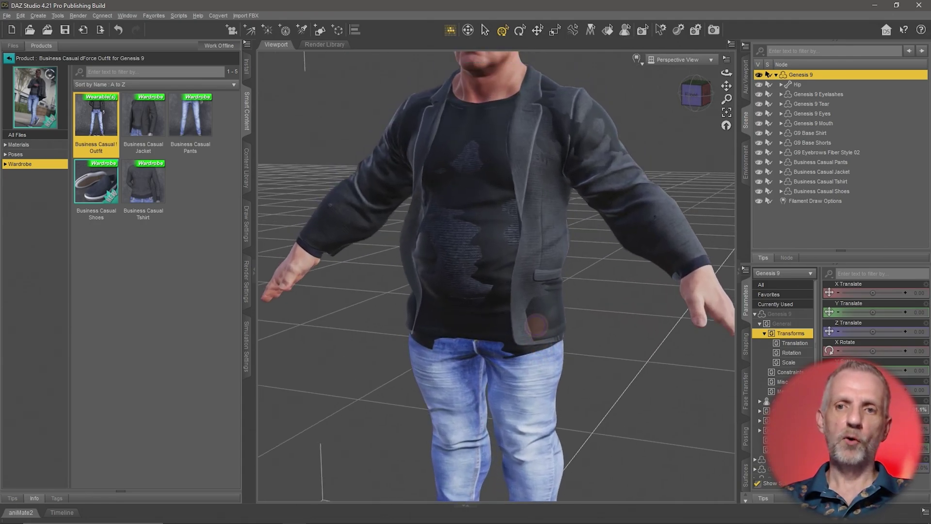
{"action": "left_click_drag", "start_coordinate": [536, 321], "coordinate": [512, 318], "text": "alt"}
{"action": "scroll", "coordinate": [516, 307], "scroll_direction": "up", "scroll_amount": 3}
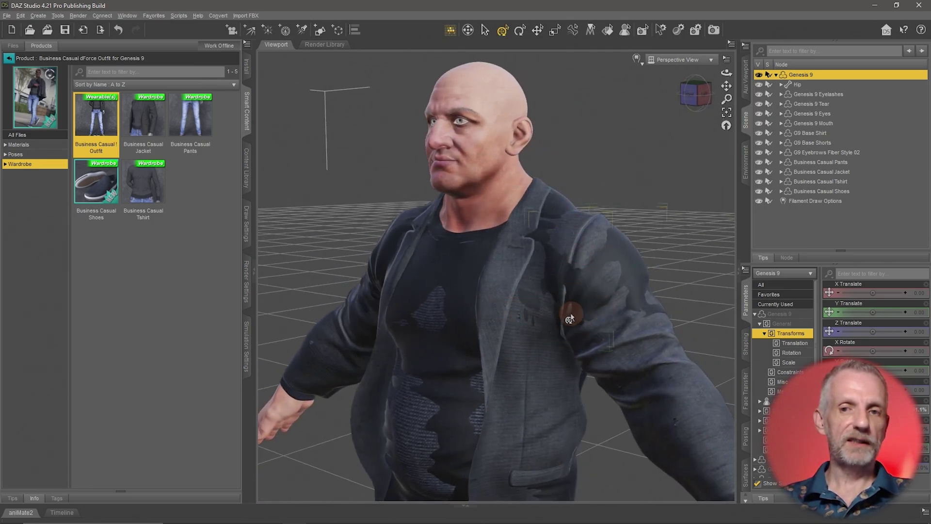
{"action": "left_click_drag", "start_coordinate": [571, 313], "coordinate": [562, 321], "text": "alt"}
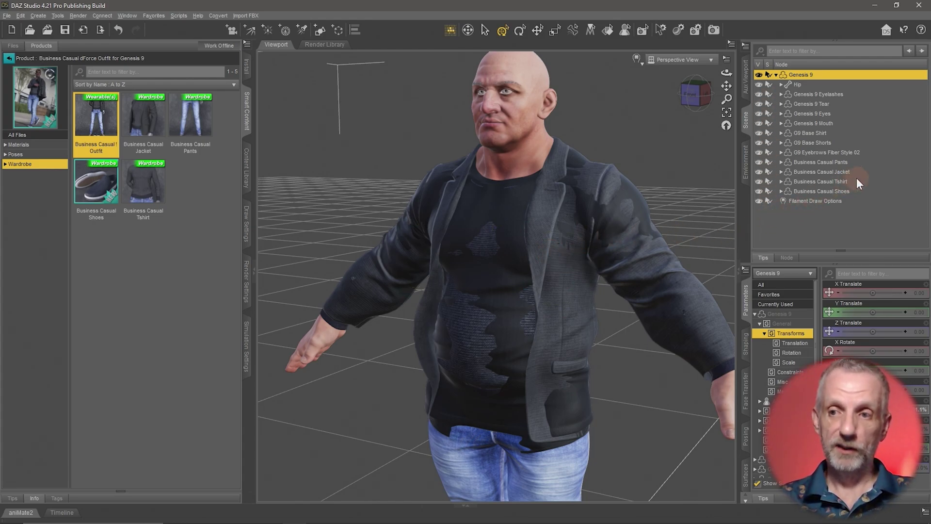
Step: Hide G9 Base Shirt and G9 Base Shorts, then list the outfit's 32 Materials presets
{"action": "left_click", "coordinate": [760, 133]}
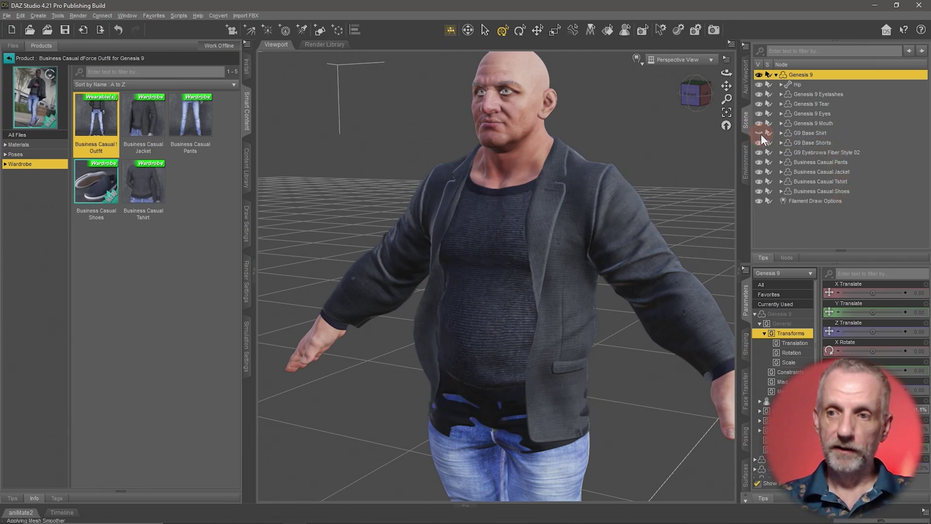
{"action": "left_click", "coordinate": [759, 143]}
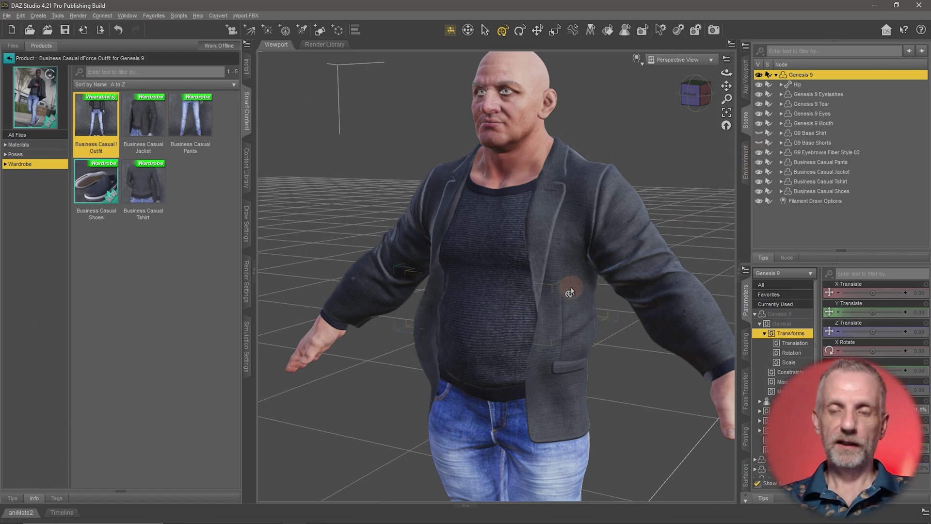
{"action": "mouse_move", "coordinate": [538, 286]}
{"action": "left_mouse_down", "text": "alt"}
{"action": "mouse_move", "coordinate": [574, 293]}
{"action": "mouse_move", "coordinate": [320, 244]}
{"action": "left_mouse_up", "text": "alt"}
{"action": "left_click", "coordinate": [394, 299]}
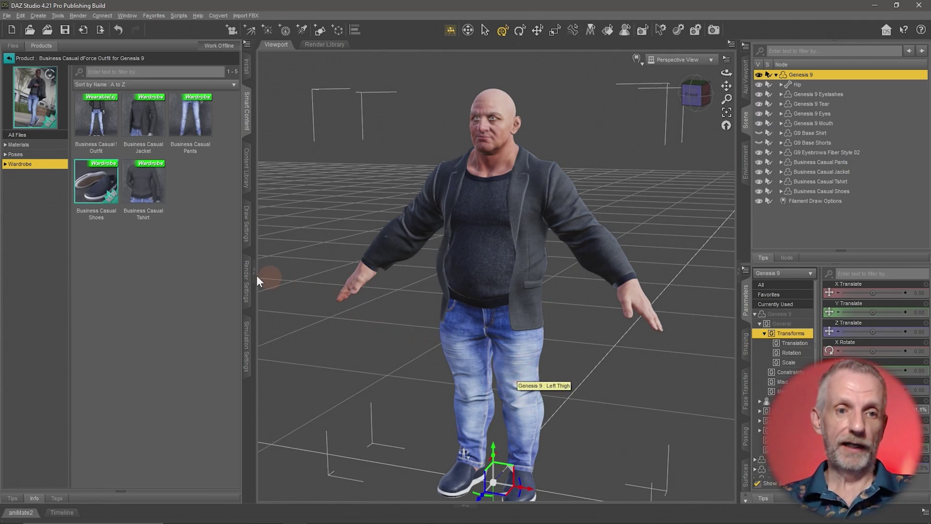
{"action": "left_click", "coordinate": [39, 145]}
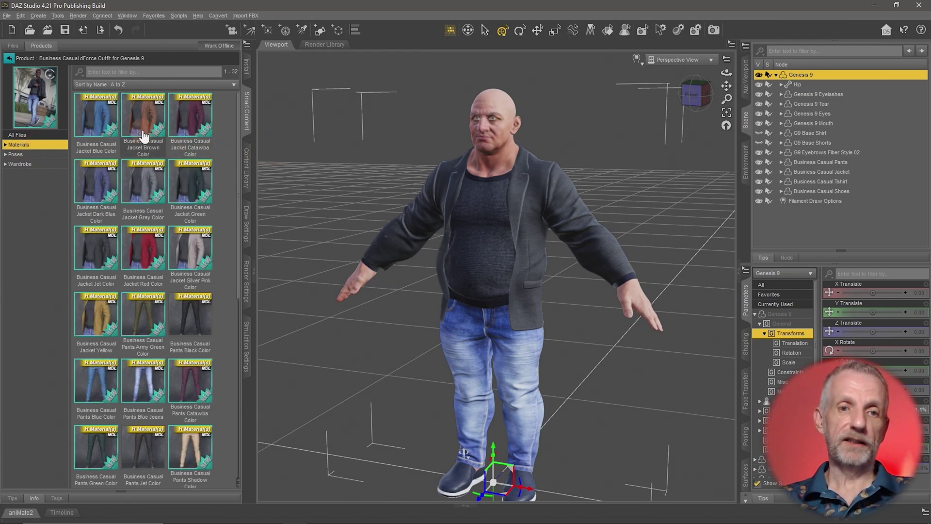
Step: Try the Blue and Catawba jacket colours, then apply Jacket Yellow to the jacket
{"action": "left_click", "coordinate": [103, 119]}
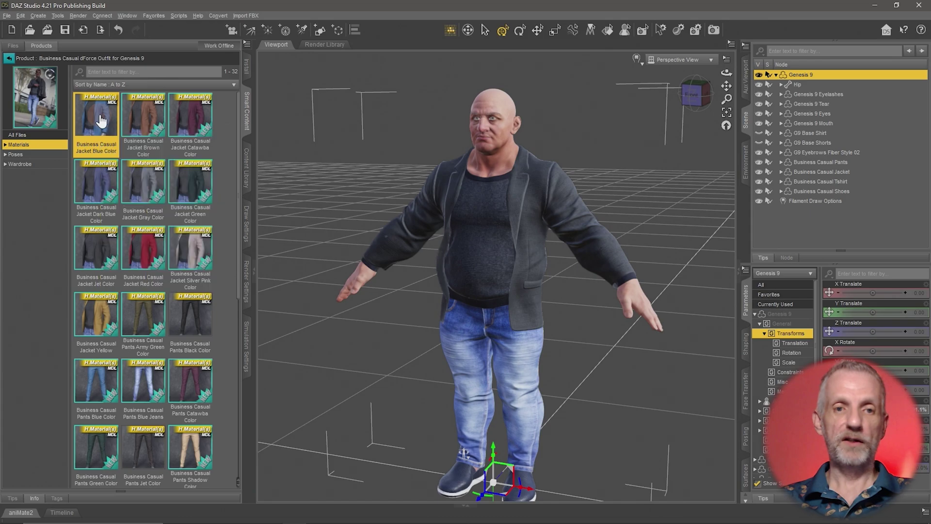
{"action": "left_click_drag", "start_coordinate": [99, 115], "coordinate": [342, 187]}
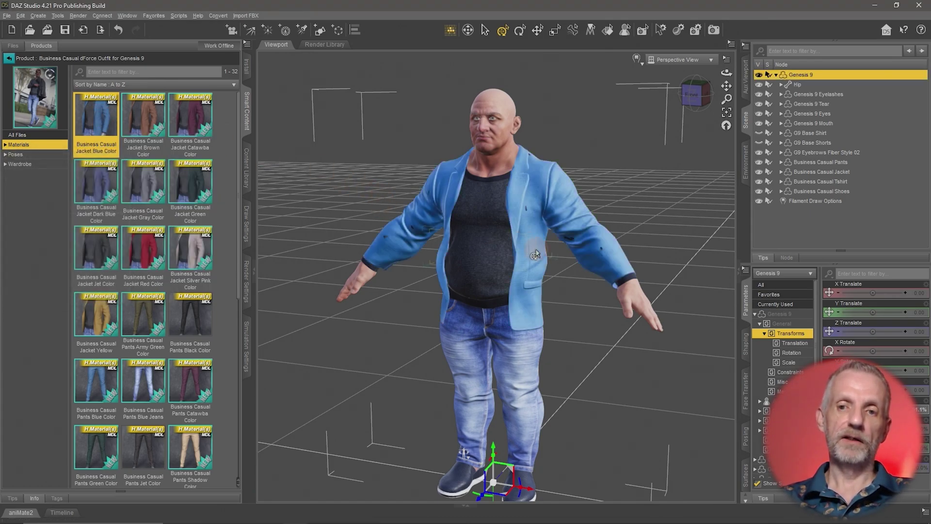
{"action": "double_click", "coordinate": [202, 124]}
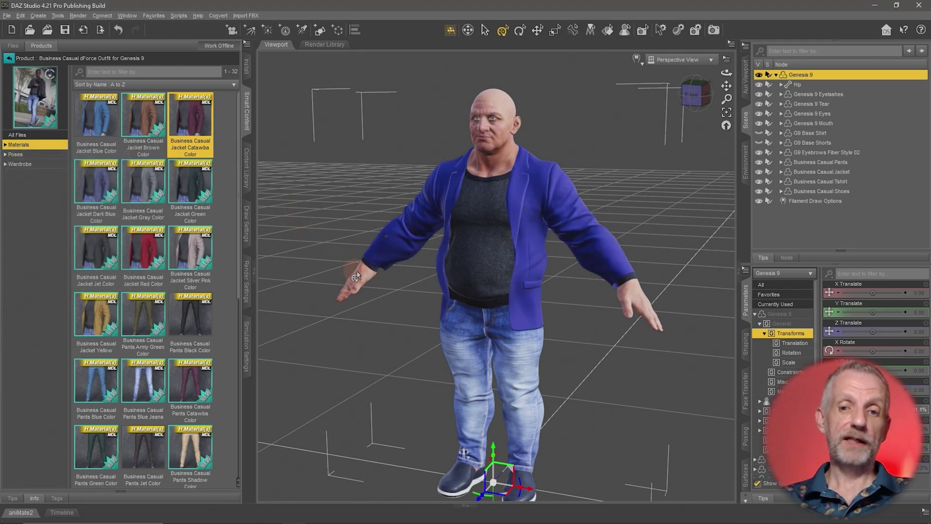
{"action": "double_click", "coordinate": [98, 322]}
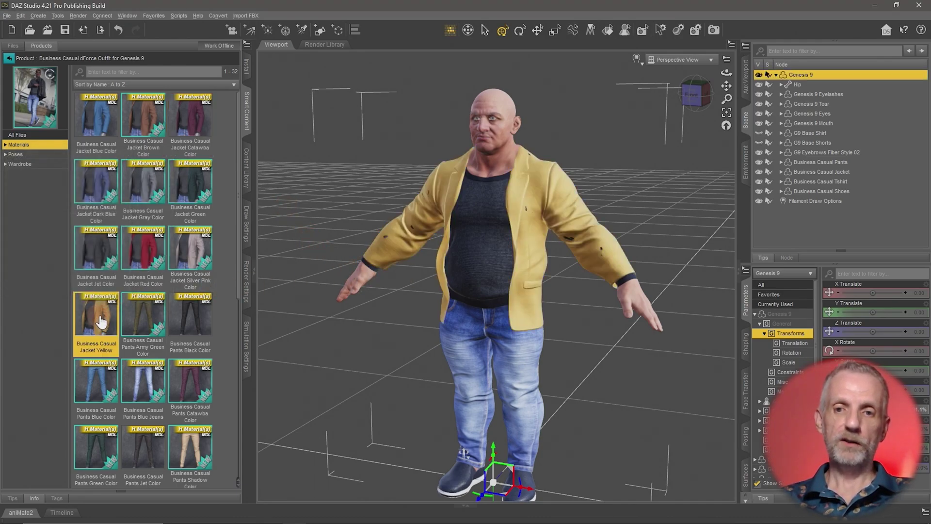
Step: Try Catawba on the pants, then apply Pants White Color
{"action": "left_click", "coordinate": [239, 256]}
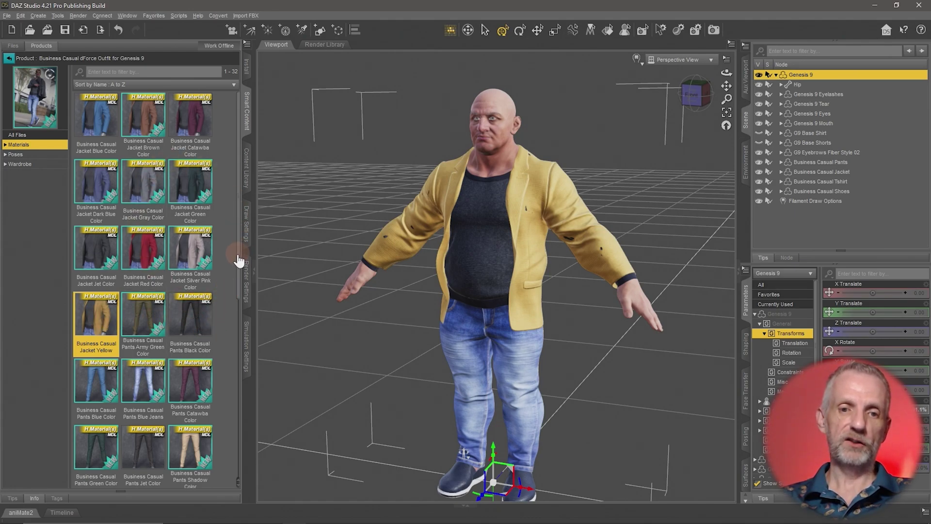
{"action": "left_click_drag", "start_coordinate": [240, 252], "coordinate": [243, 315]}
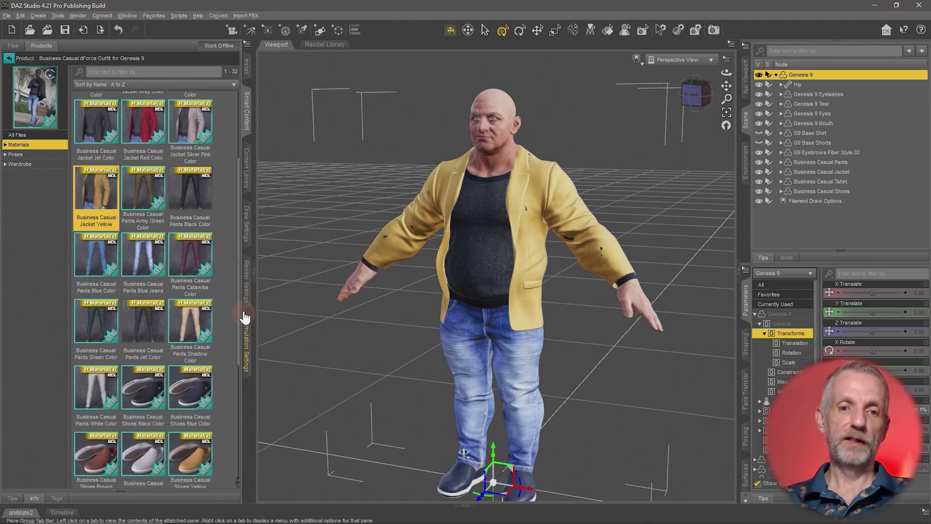
{"action": "double_click", "coordinate": [197, 265]}
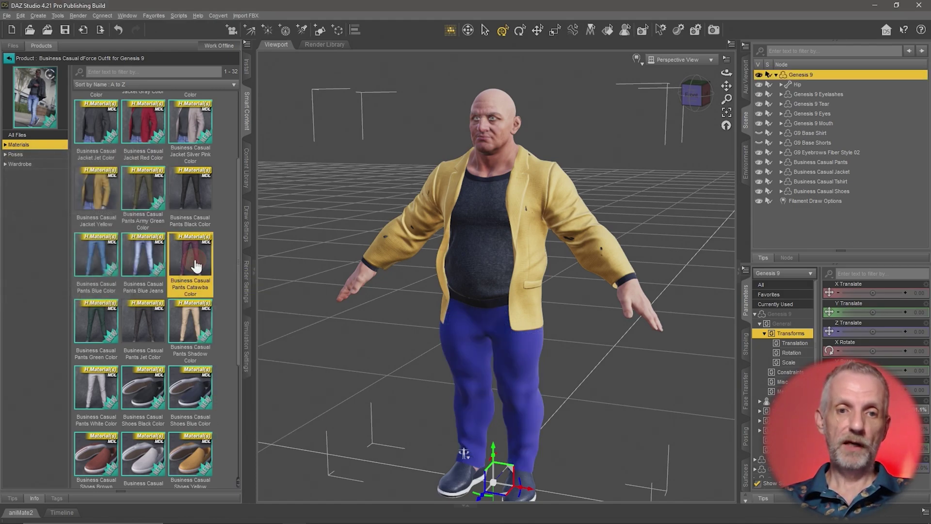
{"action": "left_click_drag", "start_coordinate": [238, 296], "coordinate": [243, 343]}
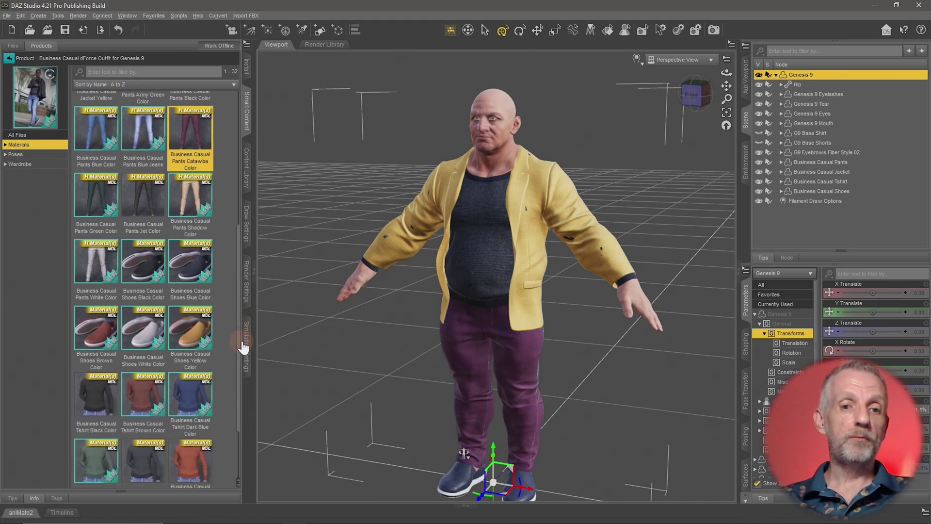
{"action": "double_click", "coordinate": [108, 276]}
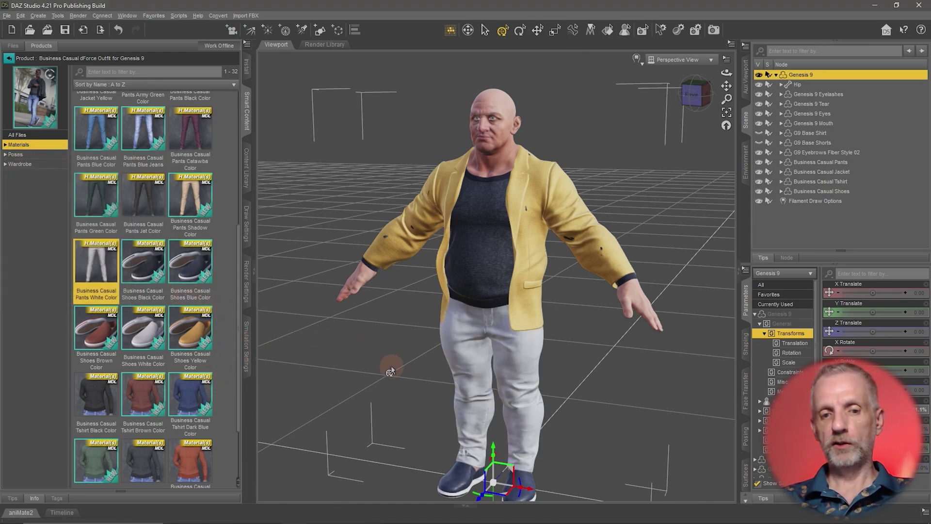
{"action": "left_click_drag", "start_coordinate": [391, 365], "coordinate": [388, 366]}
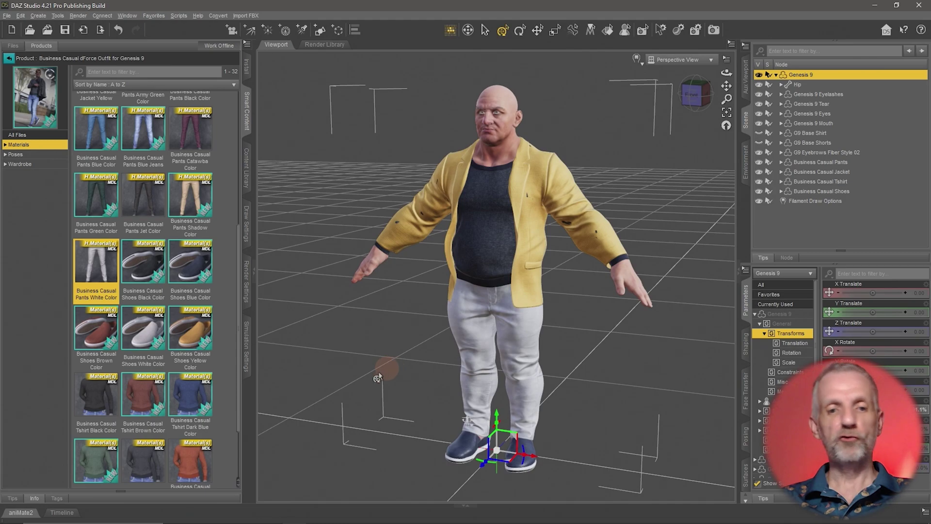
Step: Try Tshirt Brown Color on the T-shirt and apply Shoes Yellow Color to the shoes
{"action": "double_click", "coordinate": [145, 412]}
{"action": "left_click_drag", "start_coordinate": [241, 395], "coordinate": [240, 453]}
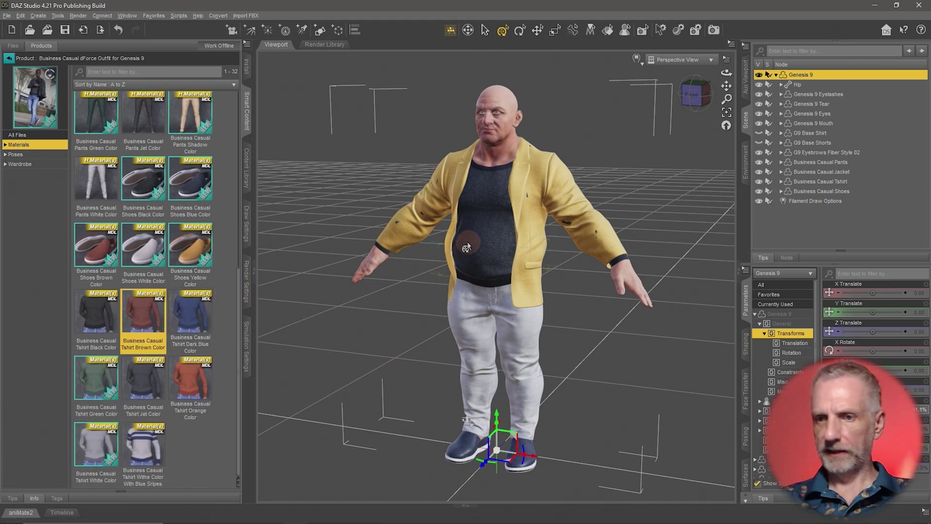
{"action": "double_click", "coordinate": [188, 248]}
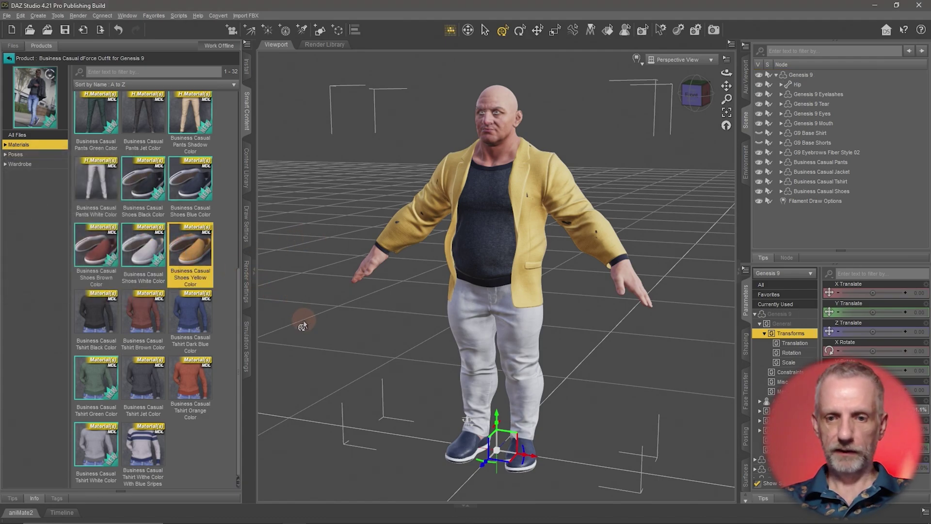
{"action": "left_click_drag", "start_coordinate": [374, 374], "coordinate": [377, 375], "text": "alt"}
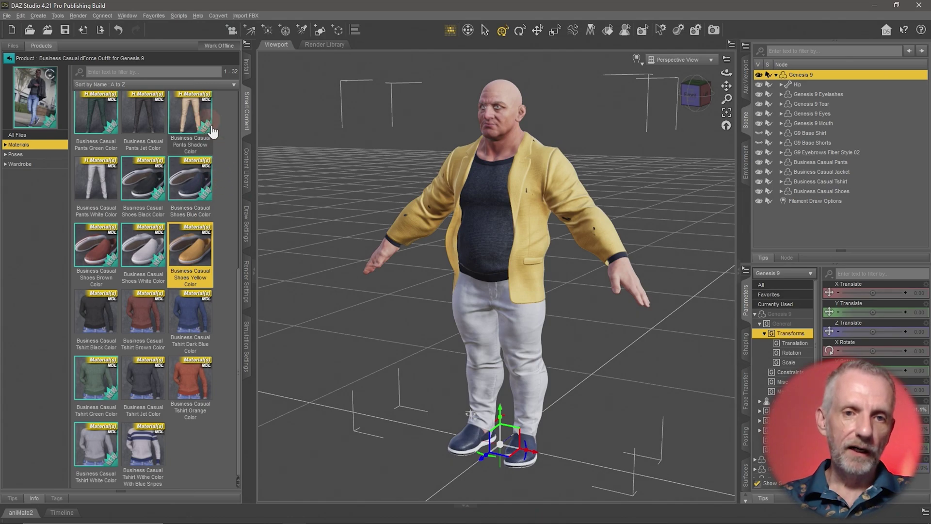
{"action": "mouse_move", "coordinate": [192, 99]}
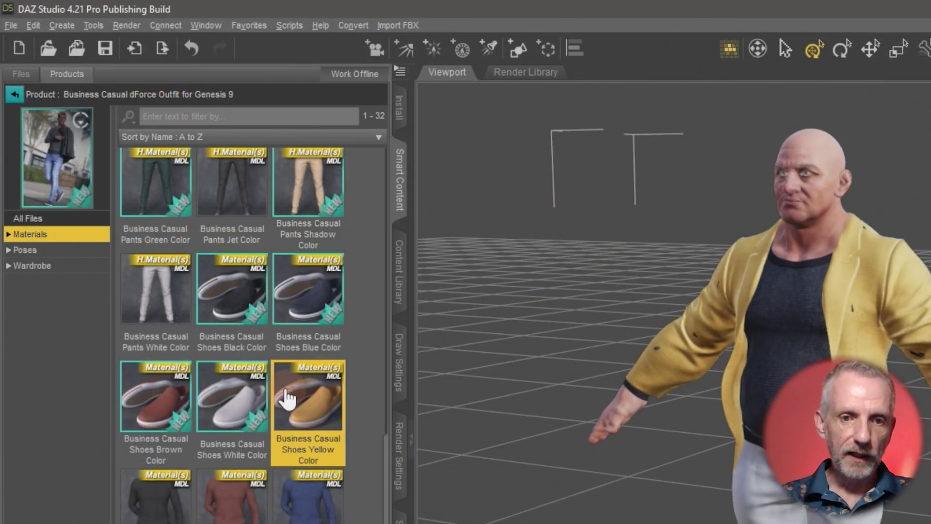
{"action": "mouse_move", "coordinate": [326, 380]}
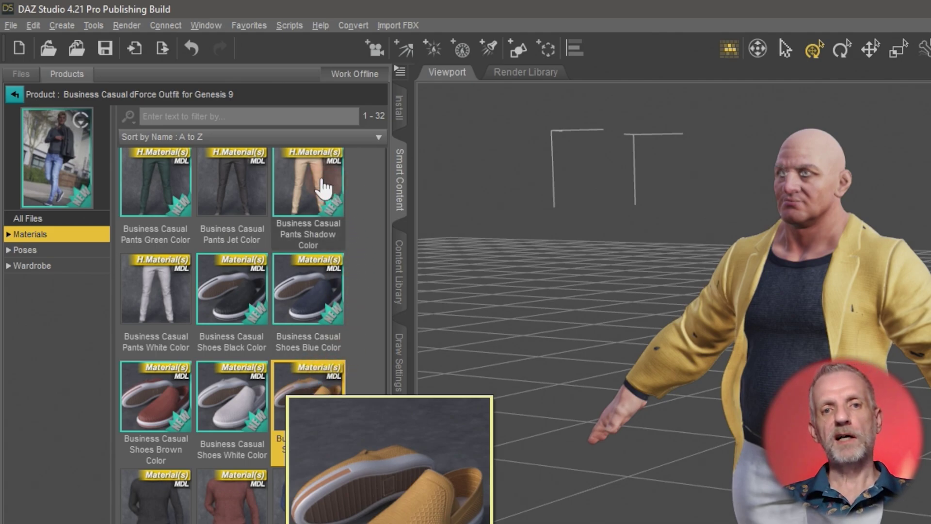
{"action": "mouse_move", "coordinate": [330, 173]}
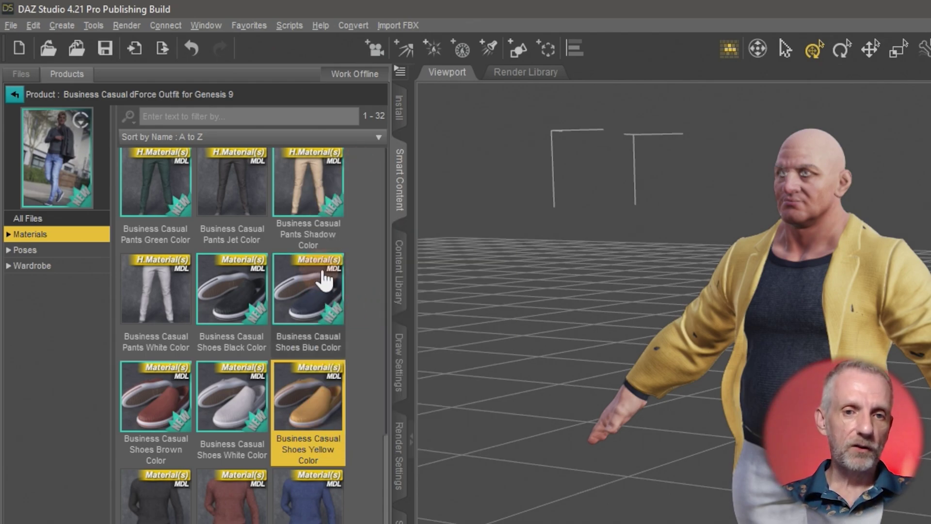
{"action": "left_click", "coordinate": [340, 289]}
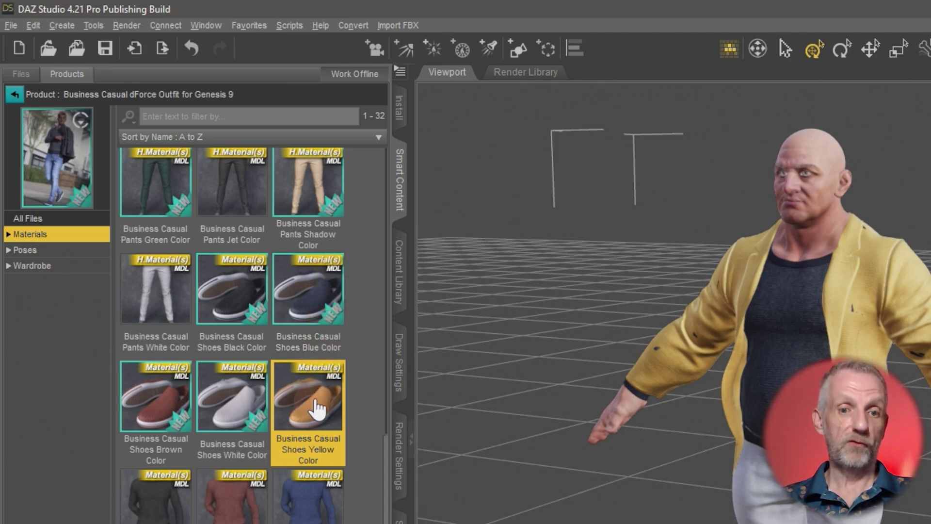
{"action": "left_click", "coordinate": [345, 418]}
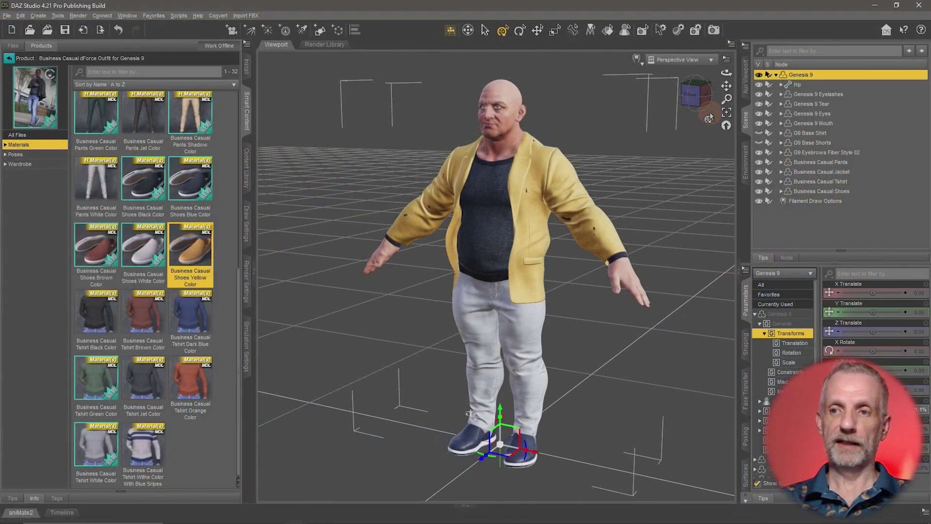
Step: Apply the Shoes Yellow Color material to the Business Casual Shoes
{"action": "left_click", "coordinate": [595, 156]}
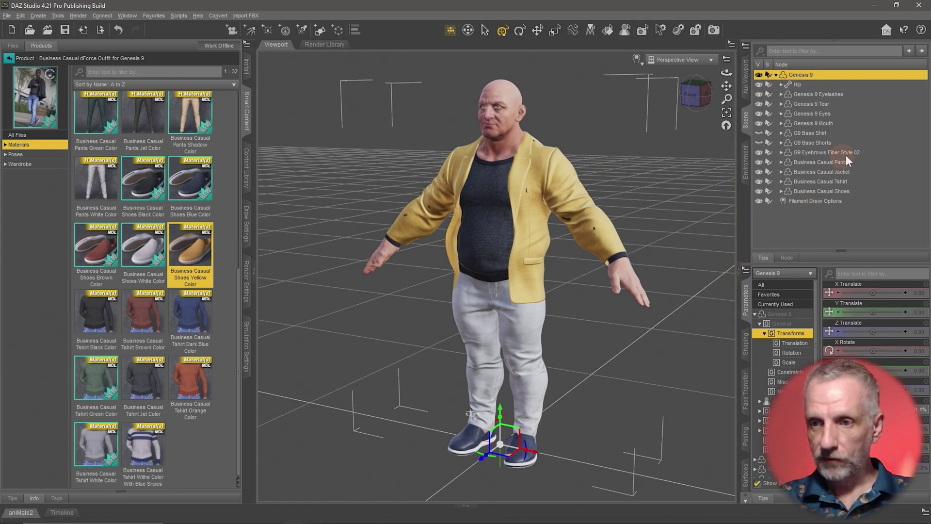
{"action": "left_click", "coordinate": [838, 192]}
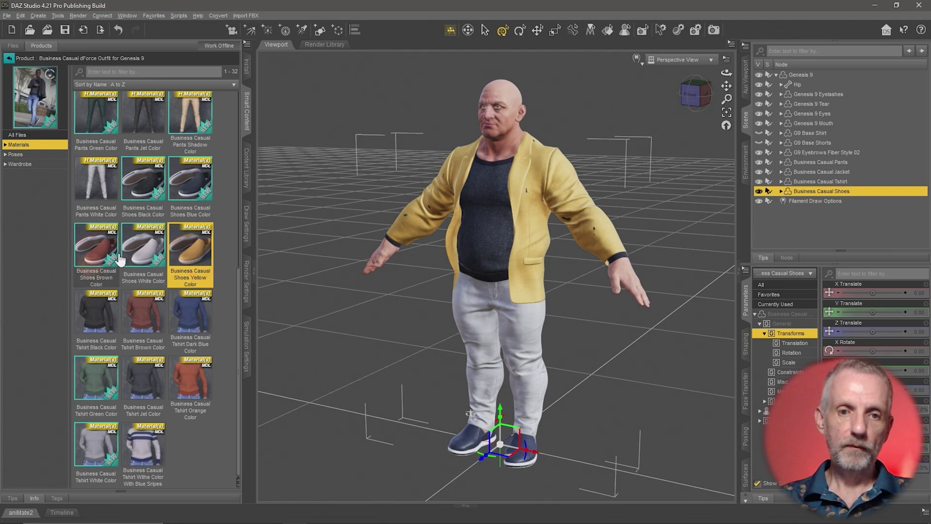
{"action": "left_click_drag", "start_coordinate": [207, 249], "coordinate": [465, 422]}
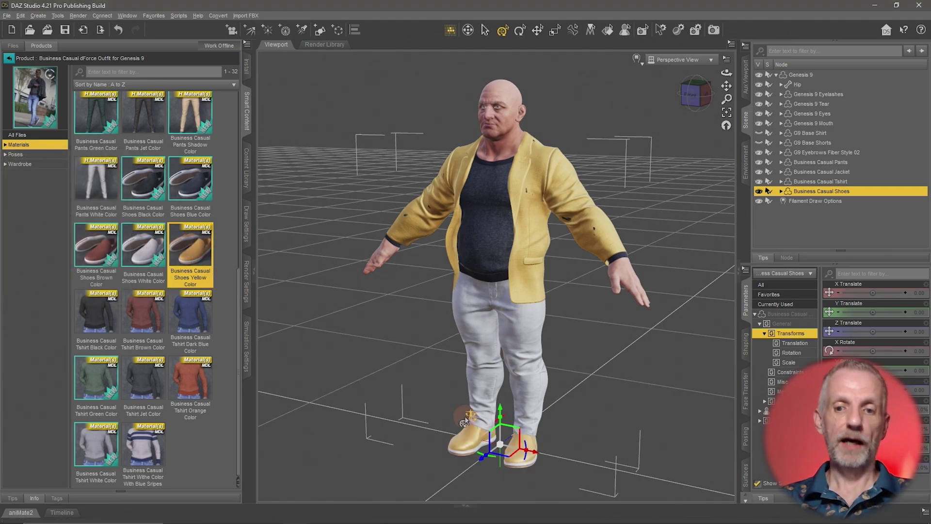